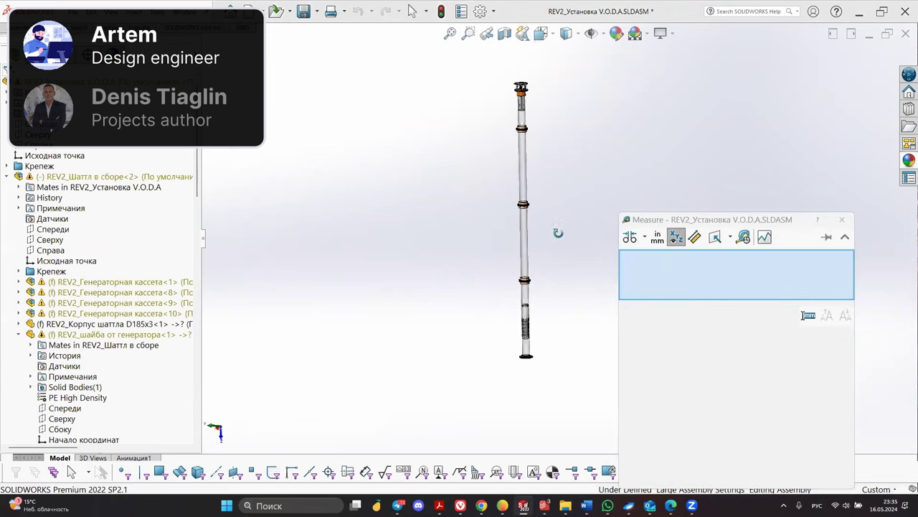
Measure the distance between the flat face of REV2_Фланец крыша and the underside of REV2_Фланец к полу, and close the Measure tool
scroll(497, 59, "down", 9)
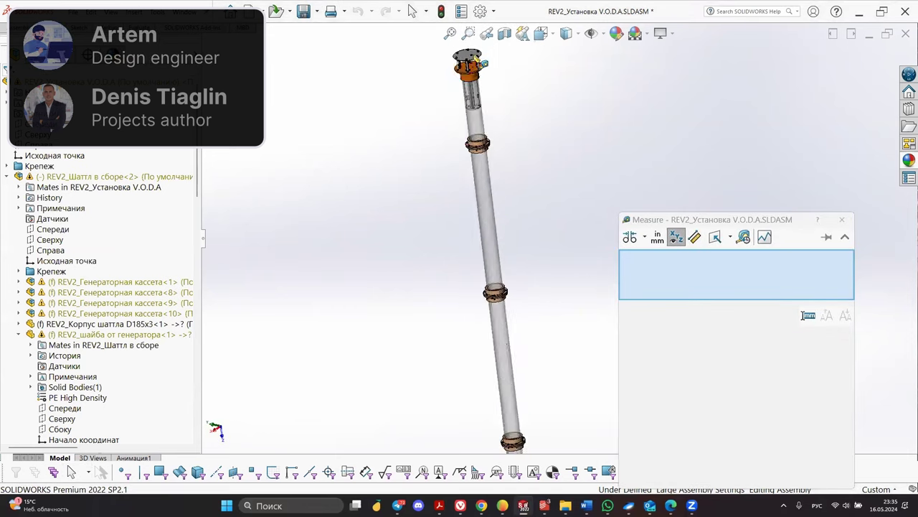
left_click(491, 109)
scroll(567, 324, "up", 10)
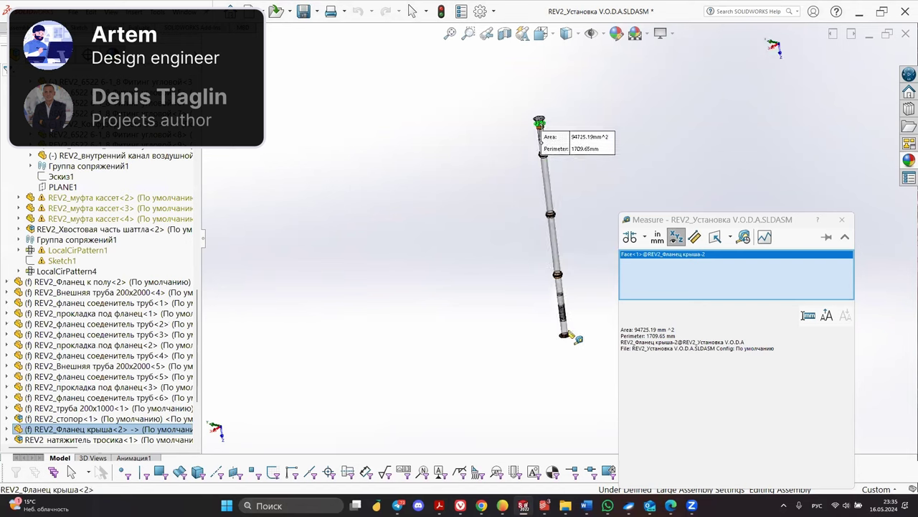
scroll(574, 337, "down", 5)
left_click(563, 303)
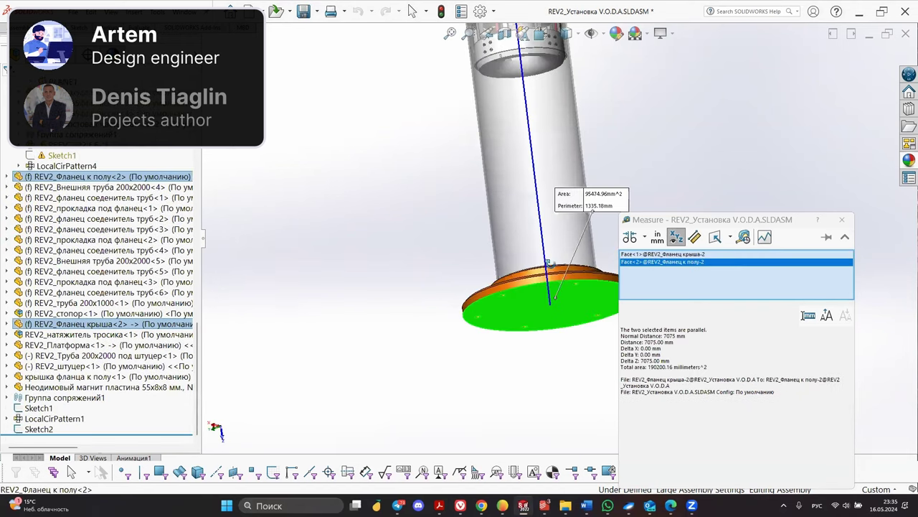
middle_click_drag(548, 263, 590, 333)
scroll(543, 110, "up", 5)
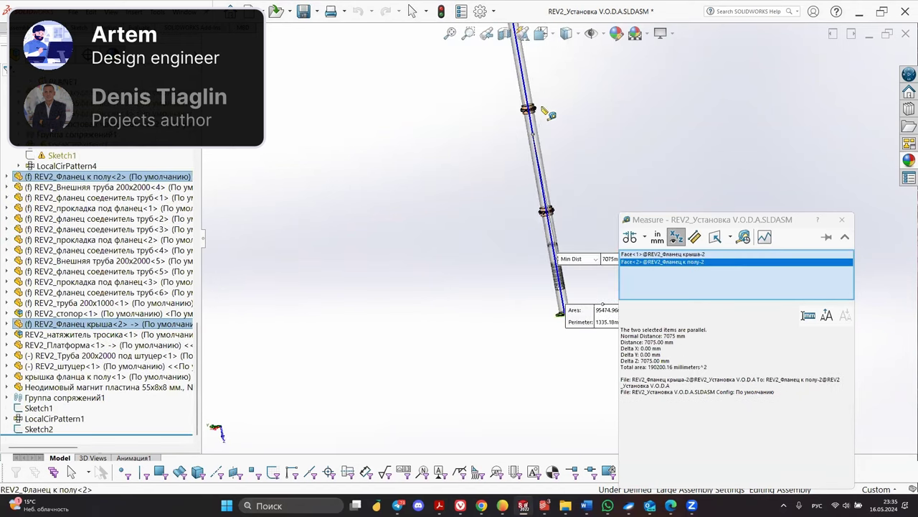
scroll(552, 195, "down", 10)
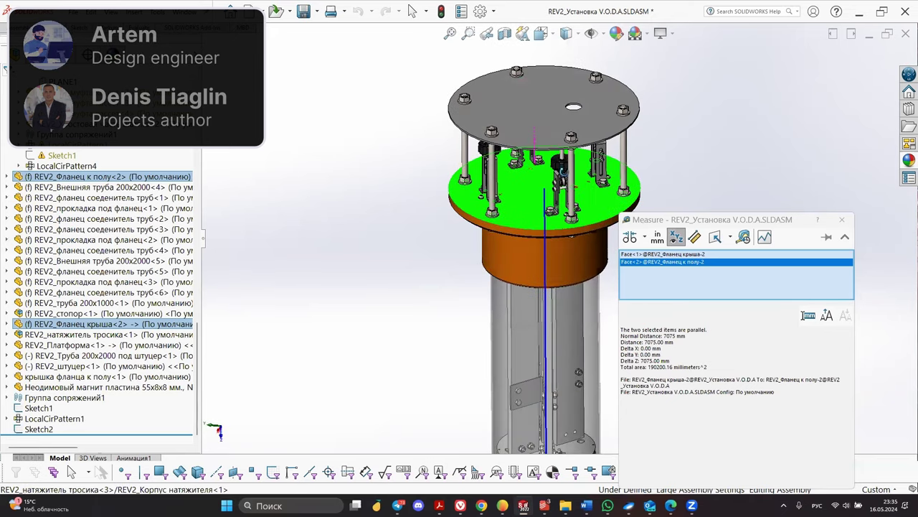
left_click(842, 219)
left_click(654, 246)
middle_click_drag(587, 206, 582, 168)
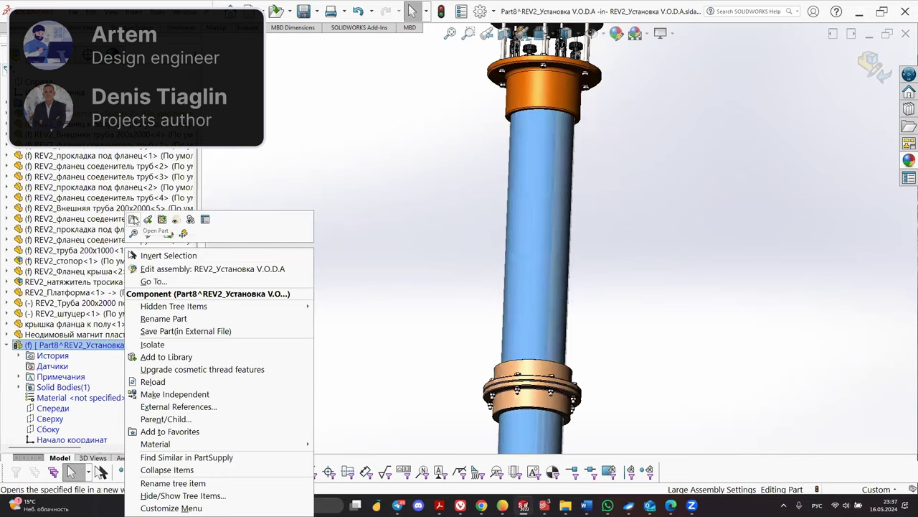
Open the in-context Part8 in its own window and check its mass properties
left_click(134, 219)
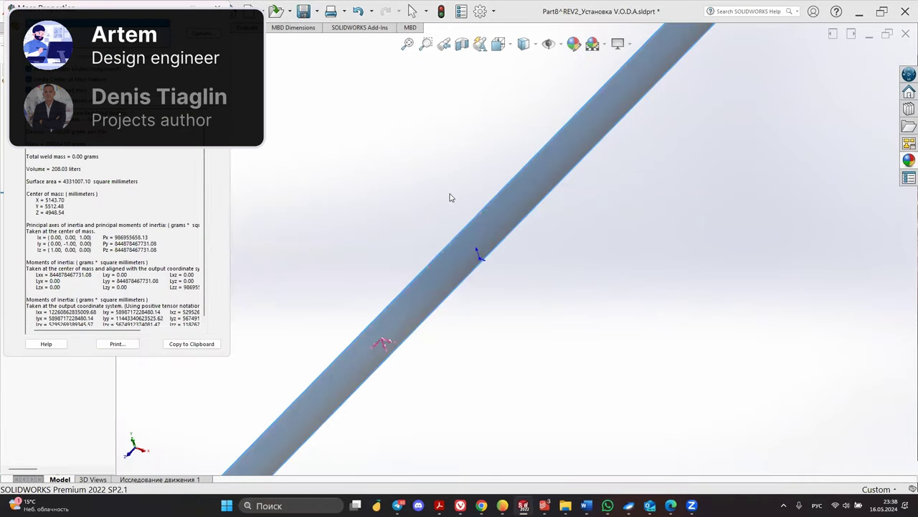
scroll(451, 197, "up", 4)
key("Escape")
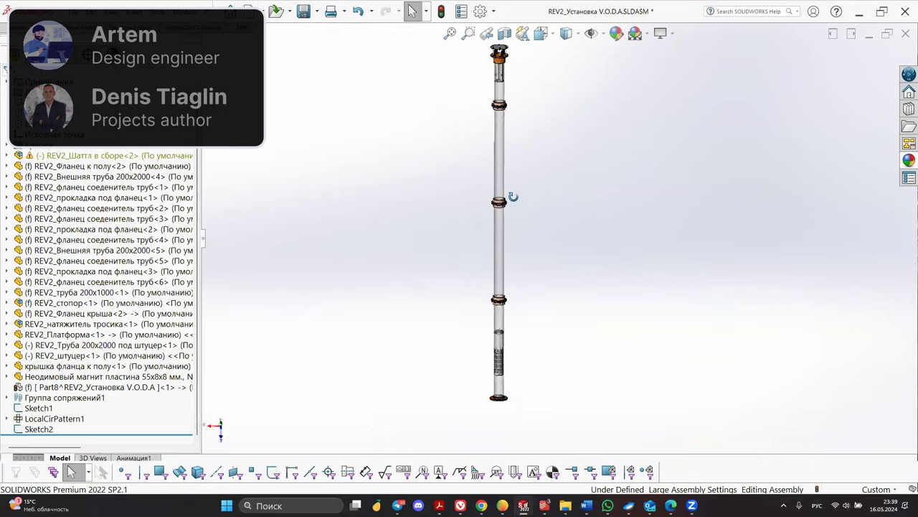
Examine the lower end of the column assembly with the shuttle inside the transparent pipe and the nearest flanged pipe joint
middle_click_drag(512, 197, 426, 259)
scroll(576, 334, "down", 6)
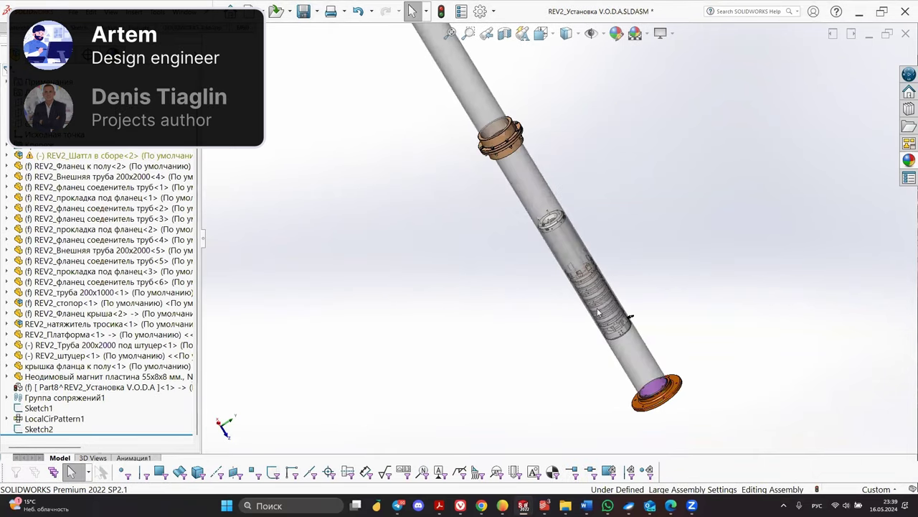
scroll(546, 199, "down", 3)
middle_click_drag(538, 236, 452, 146, "ctrl")
middle_click_drag(547, 260, 461, 175, "ctrl")
scroll(516, 274, "down", 6)
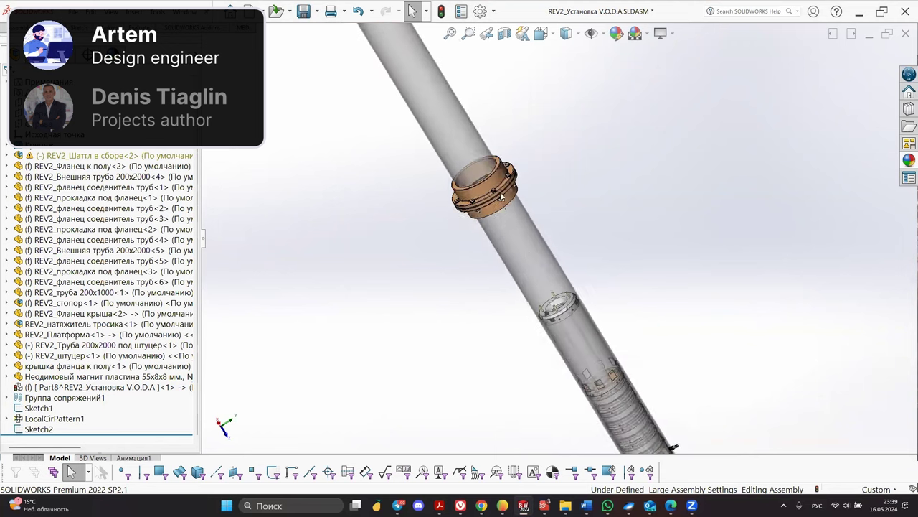
middle_click_drag(581, 288, 577, 357)
scroll(568, 253, "up", 4)
Inspect the pipe string along its flanged joints up to the roof flange and back down to the shuttle
scroll(566, 253, "up", 1)
middle_click_drag(479, 230, 623, 299, "ctrl")
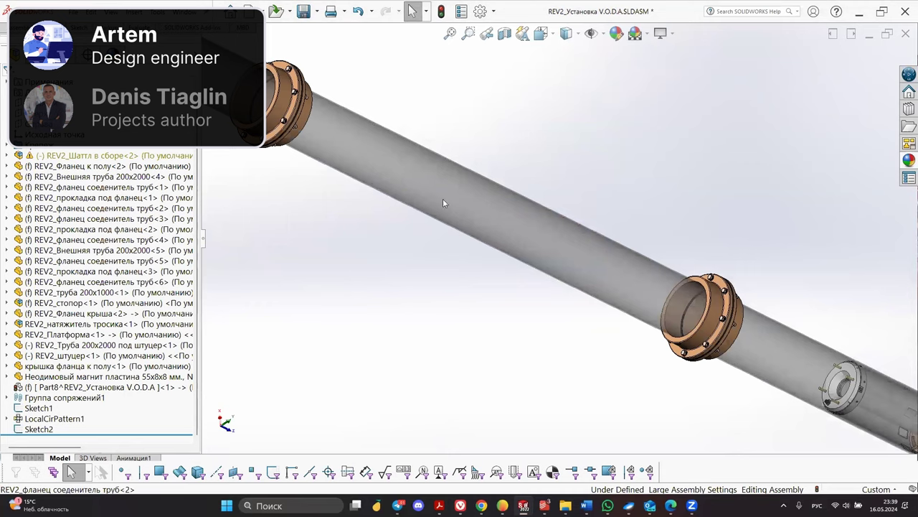
middle_click_drag(437, 197, 723, 353, "ctrl")
middle_click_drag(420, 217, 440, 227, "ctrl")
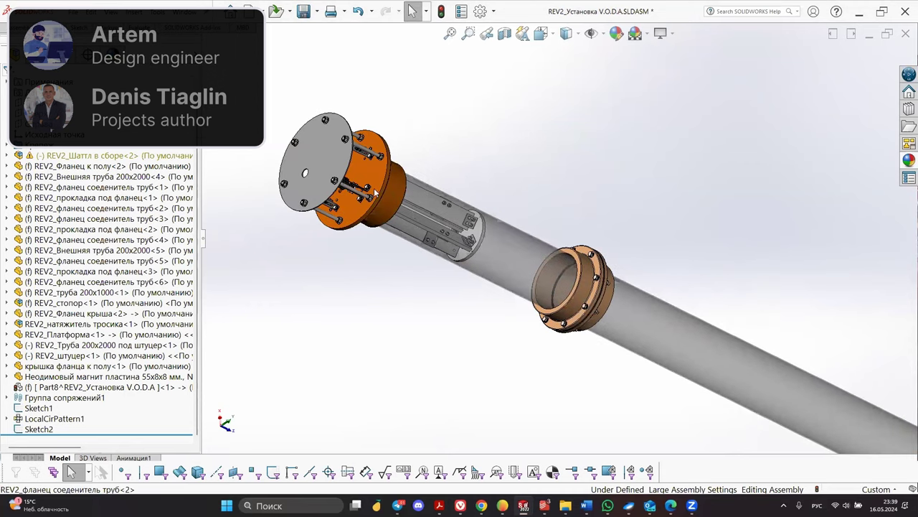
scroll(380, 204, "down", 3)
scroll(590, 302, "up", 5)
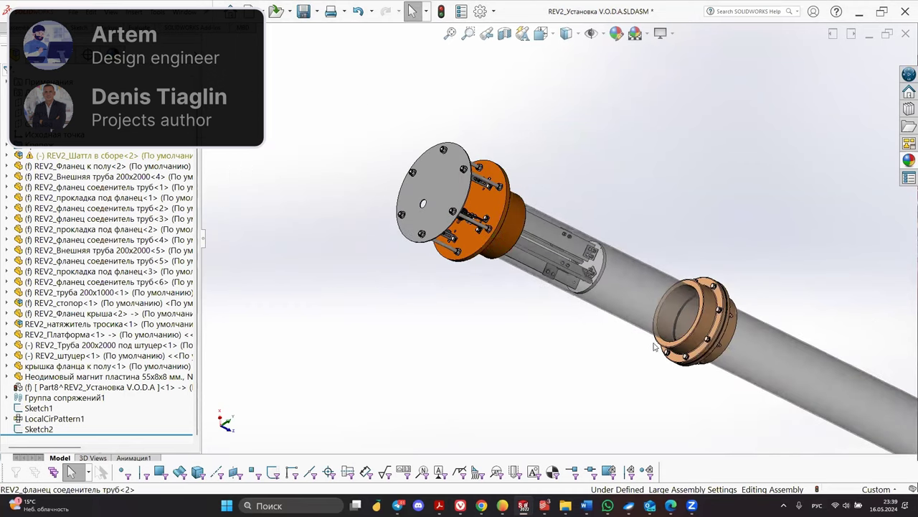
middle_click_drag(804, 407, 323, 177, "ctrl")
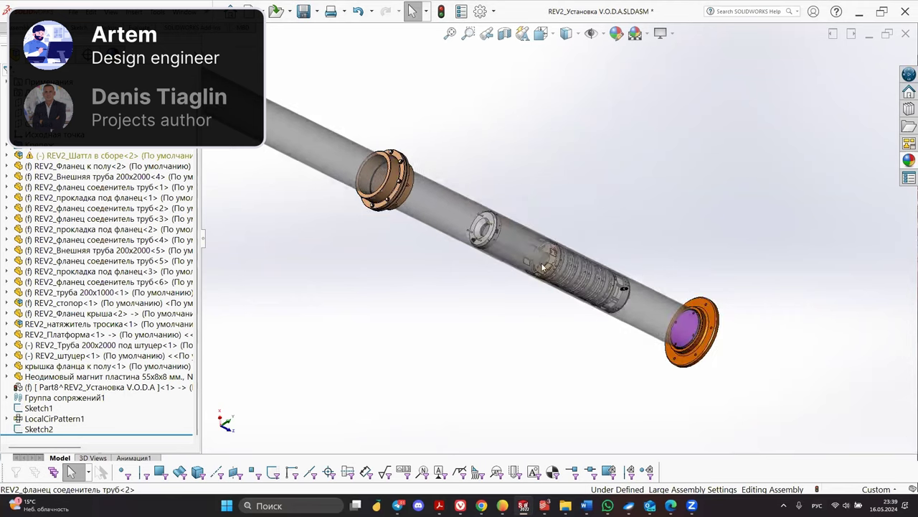
scroll(489, 219, "down", 4)
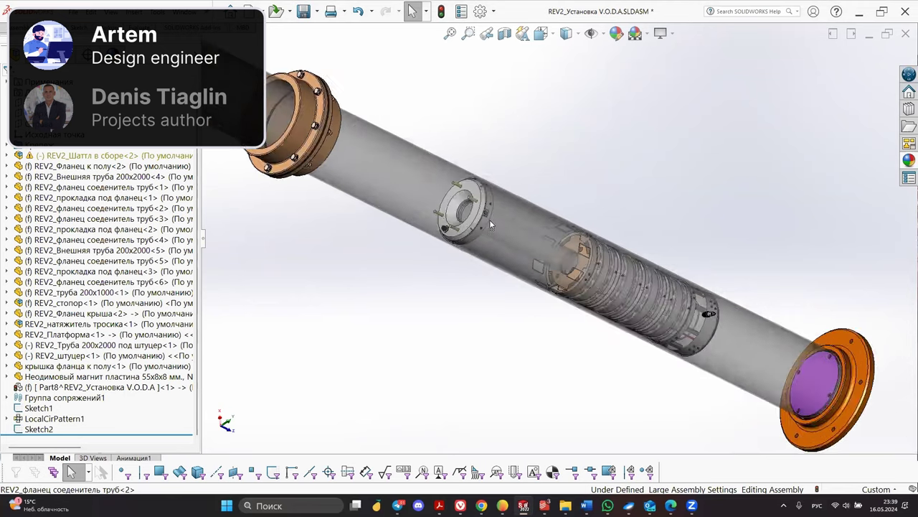
Open the REV2_Шаттл в сборе subassembly in its own window and collapse the REV2_Хвостовая часть шаттла branch of its tree
left_click(485, 230)
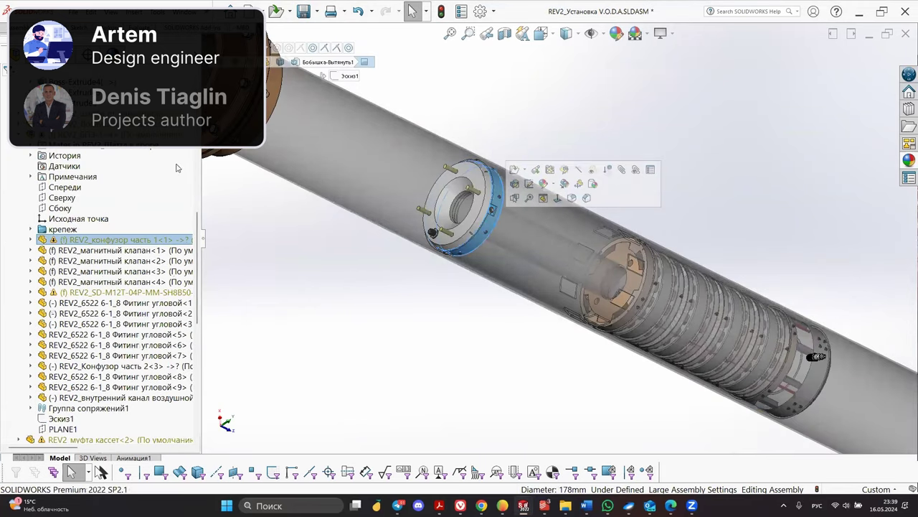
scroll(165, 165, "up", 10)
scroll(374, 244, "up", 5)
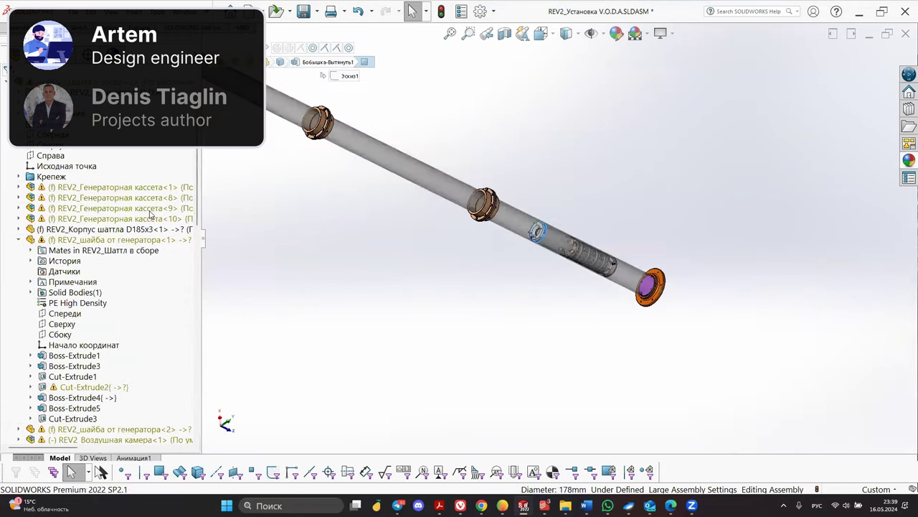
scroll(120, 174, "up", 3)
left_click(116, 179)
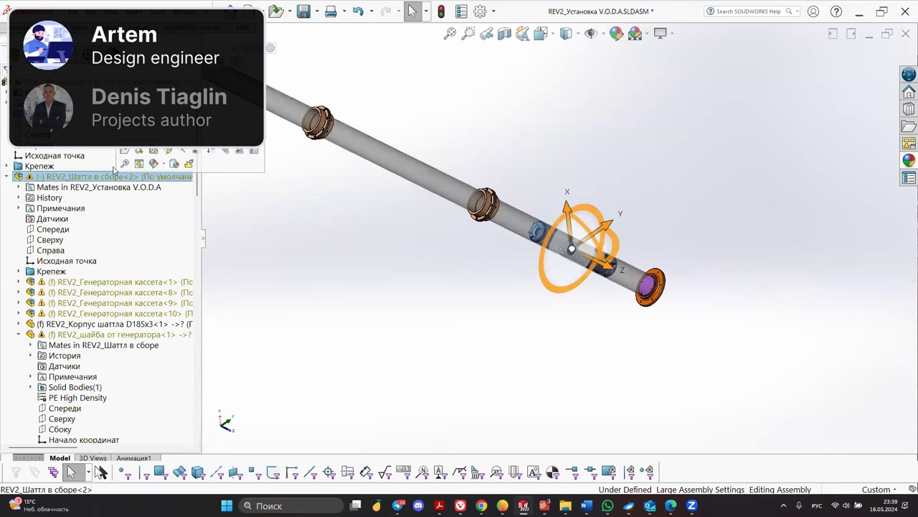
left_click(130, 167)
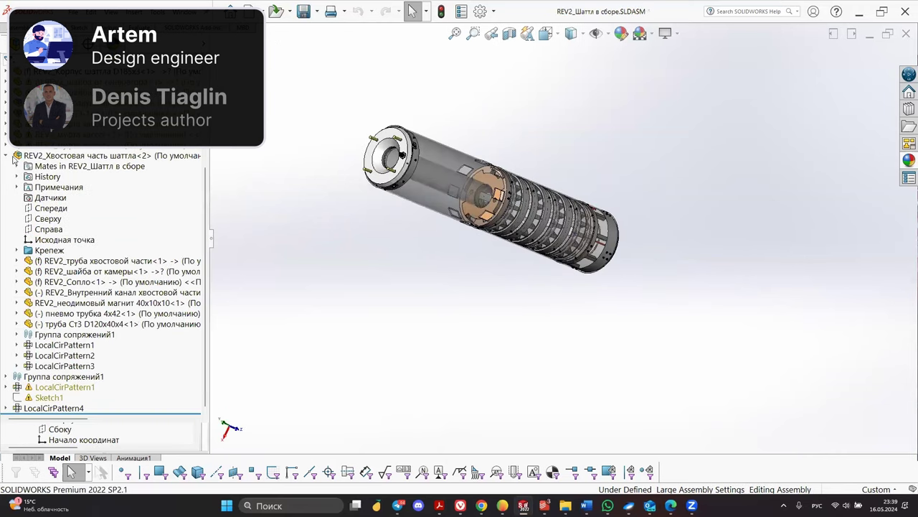
left_click(8, 155)
Examine the shuttle's nose end, selecting the chamfered face of REV2_конфузор часть 1 to identify the part
middle_click_drag(514, 227, 391, 219)
scroll(380, 216, "down", 4)
middle_click_drag(480, 217, 459, 223, "ctrl")
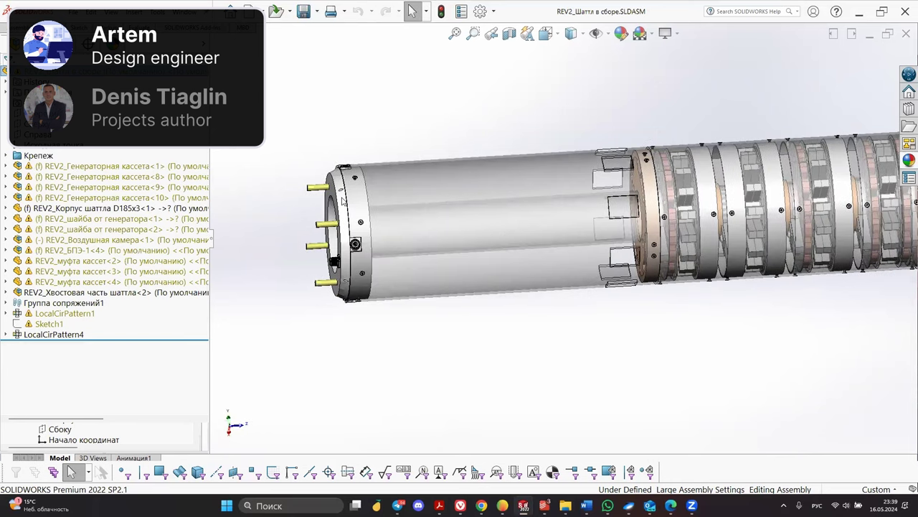
left_click(432, 296)
middle_click_drag(432, 296, 408, 189)
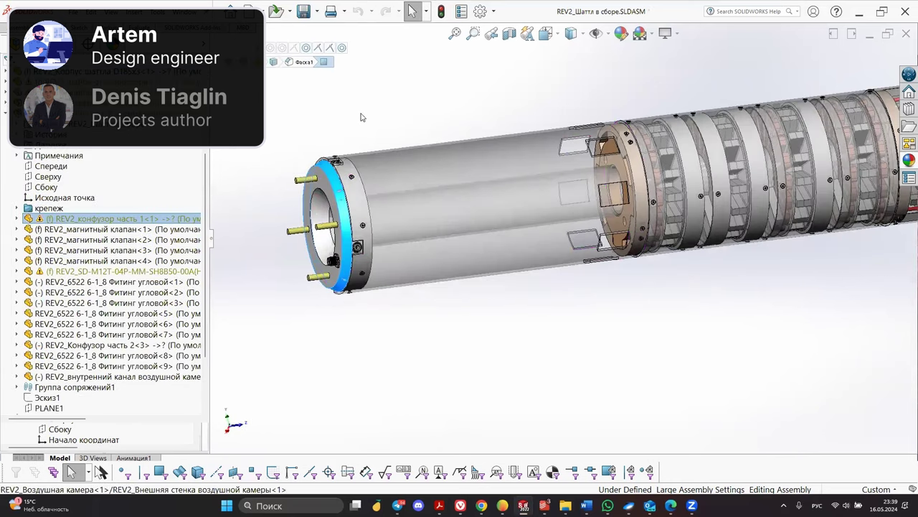
scroll(354, 217, "down", 3)
left_click(385, 207)
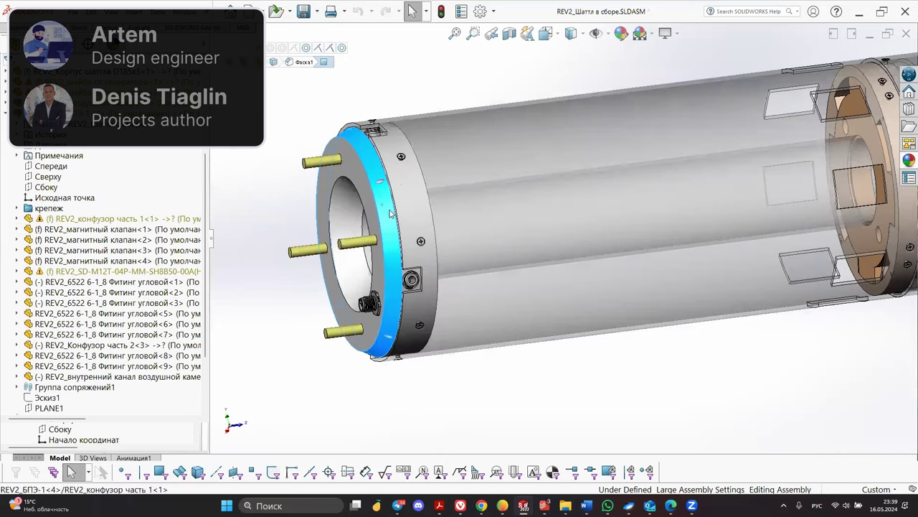
scroll(405, 239, "down", 2)
middle_click_drag(337, 220, 282, 270)
scroll(287, 249, "down", 2)
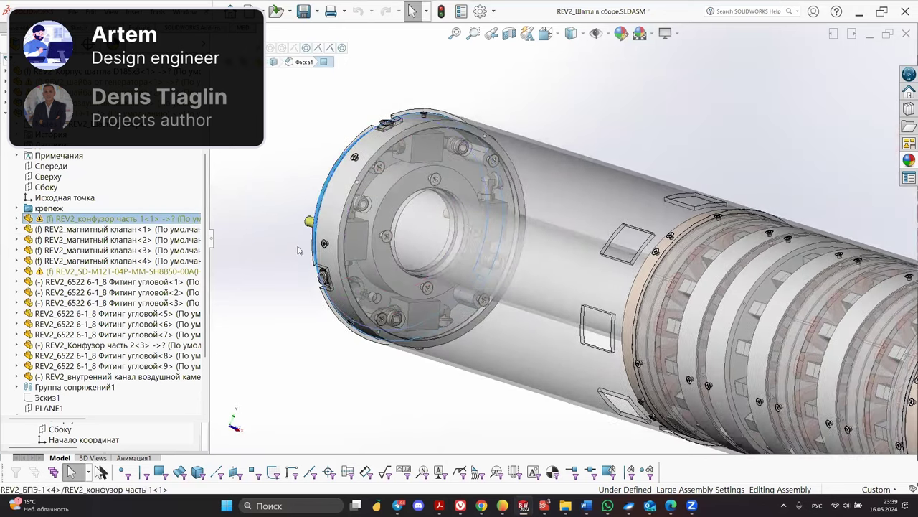
Examine the magnetic valves and angled fittings inside the shuttle's nose and the SD-M12T connector on its front face
scroll(300, 250, "down", 2)
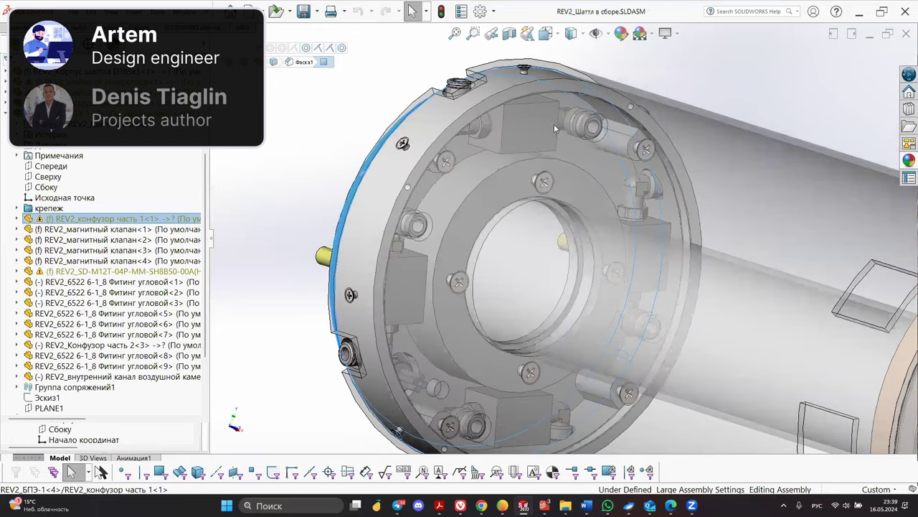
middle_click_drag(554, 123, 549, 147)
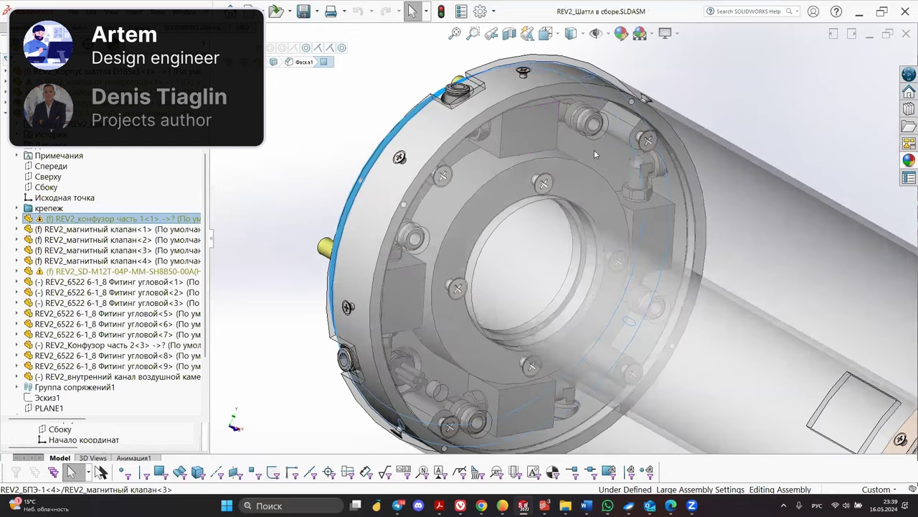
middle_click_drag(532, 311, 518, 270, "ctrl")
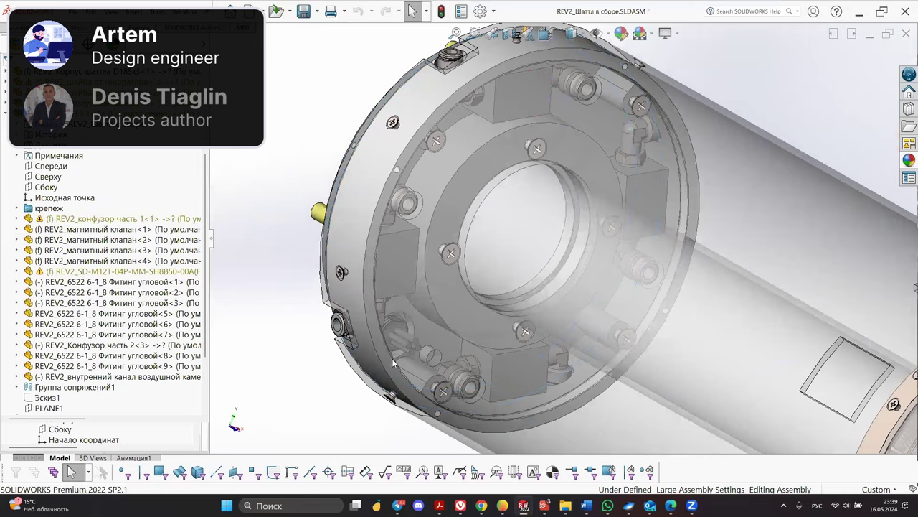
scroll(393, 361, "down", 3)
middle_click_drag(412, 314, 513, 318)
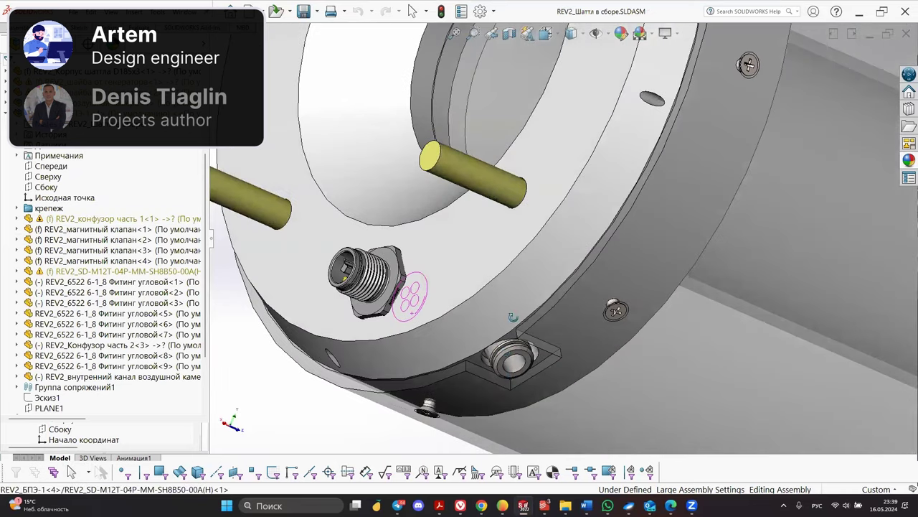
scroll(512, 320, "up", 3)
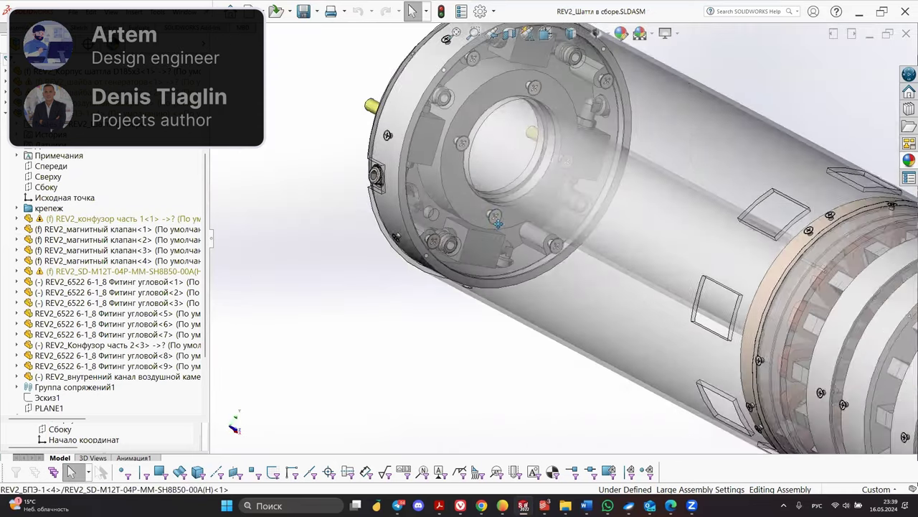
Inspect the air chamber behind the shuttle's nose, including its outer wall, inner channel and rectangular openings
scroll(498, 224, "up", 3)
middle_click_drag(571, 257, 470, 230, "ctrl")
middle_click_drag(471, 196, 404, 164)
middle_click_drag(567, 228, 607, 189)
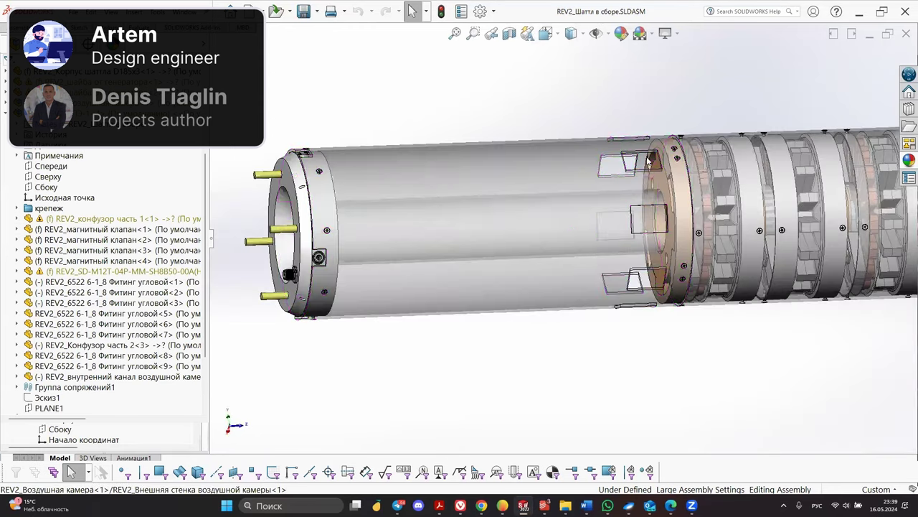
scroll(606, 189, "down", 3)
scroll(601, 169, "up", 5)
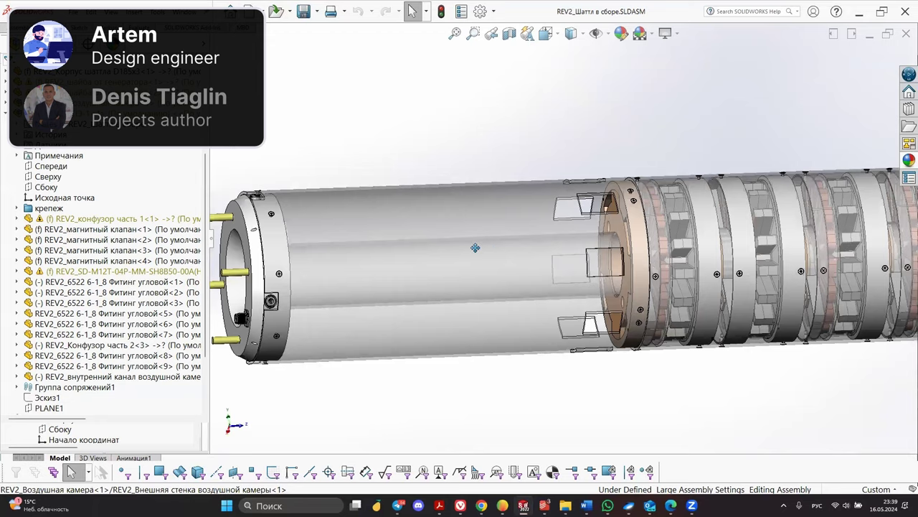
middle_click_drag(476, 248, 603, 260)
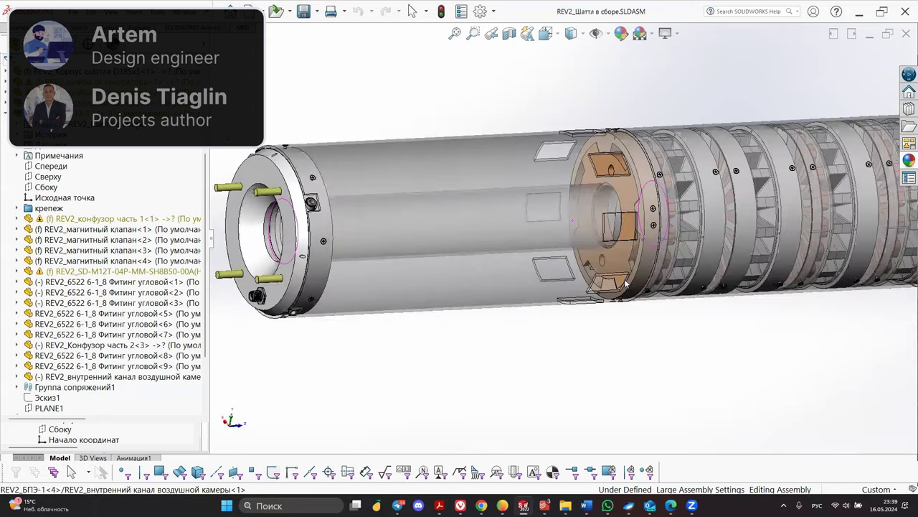
Examine the generator cassettes, select the REV2_Корпус статора face to locate it in the tree, and collapse the REV2_Генераторная кассета<10> branch
scroll(610, 262, "up", 1)
middle_click_drag(736, 278, 558, 281, "ctrl")
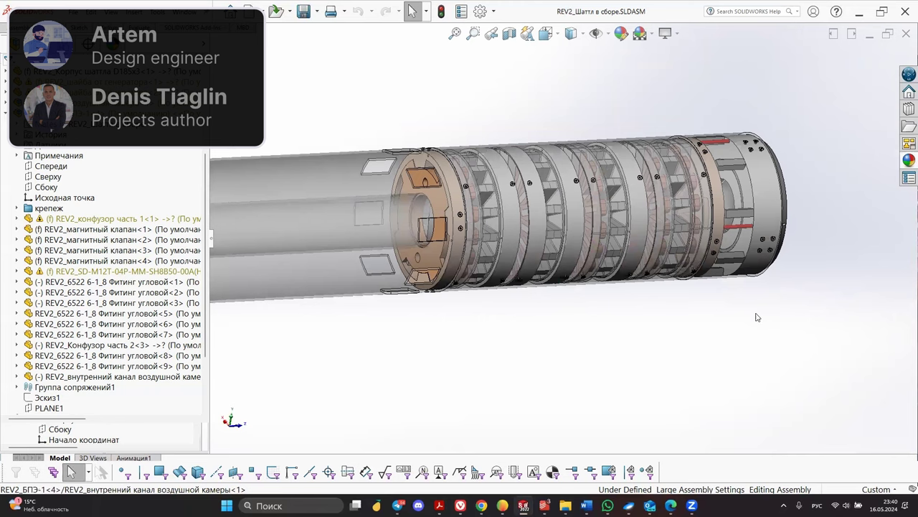
scroll(523, 239, "down", 3)
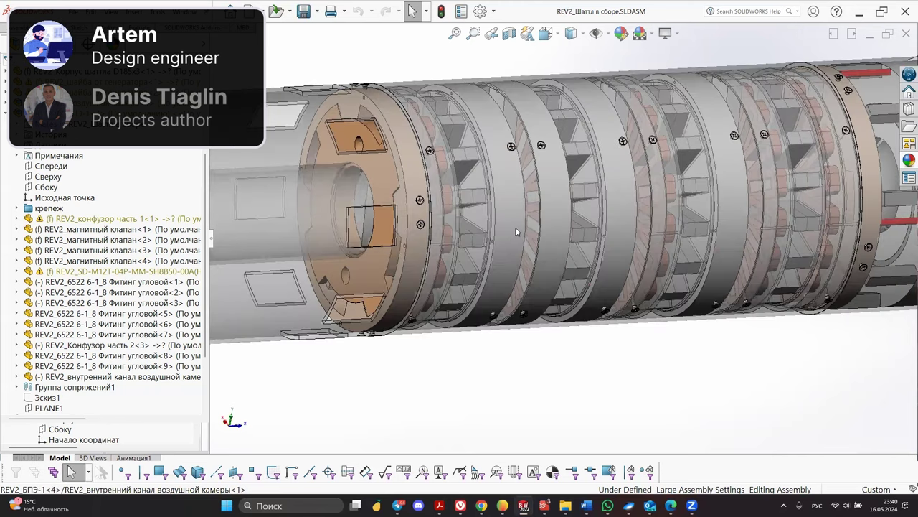
left_click(515, 227)
scroll(97, 190, "up", 1)
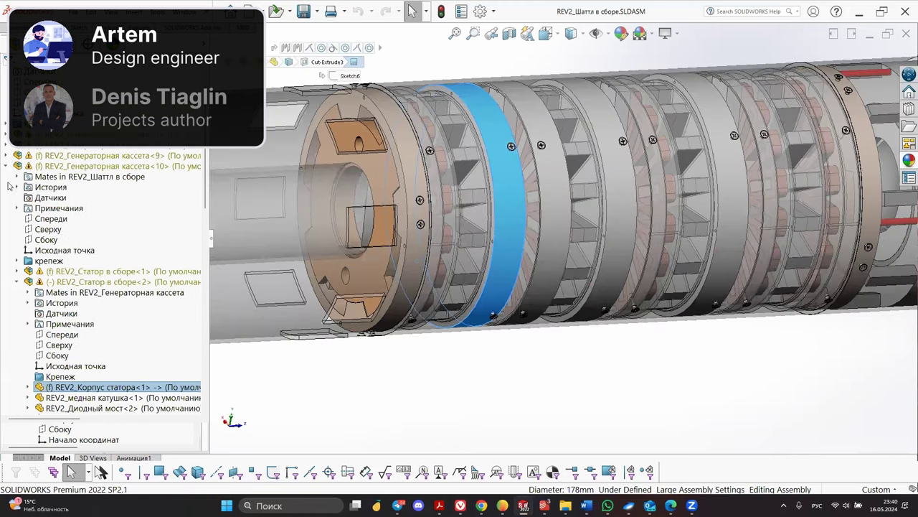
left_click(6, 166)
left_click(6, 219)
scroll(603, 314, "up", 3)
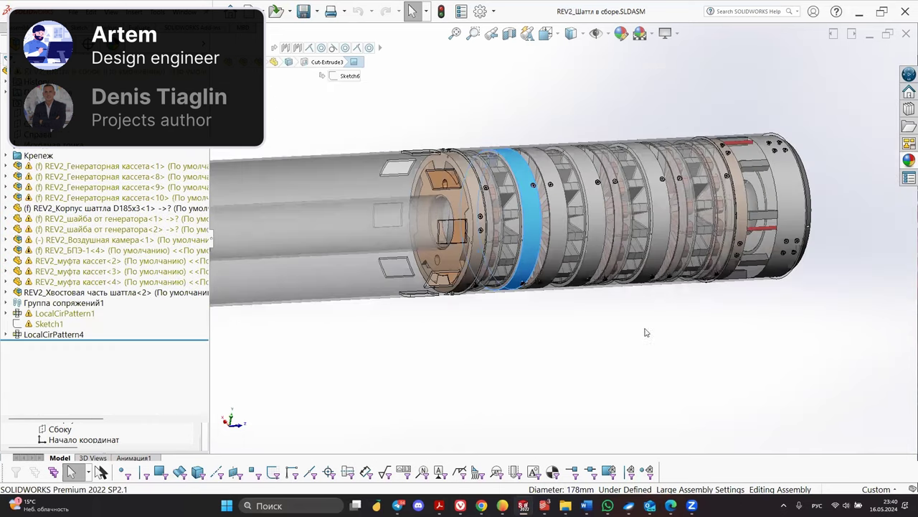
Collapse the expanded generator cassette branches in the tree and open the REV2_Генераторная кассета<1> subassembly in its own window
left_click(645, 331)
middle_click_drag(554, 257, 723, 240)
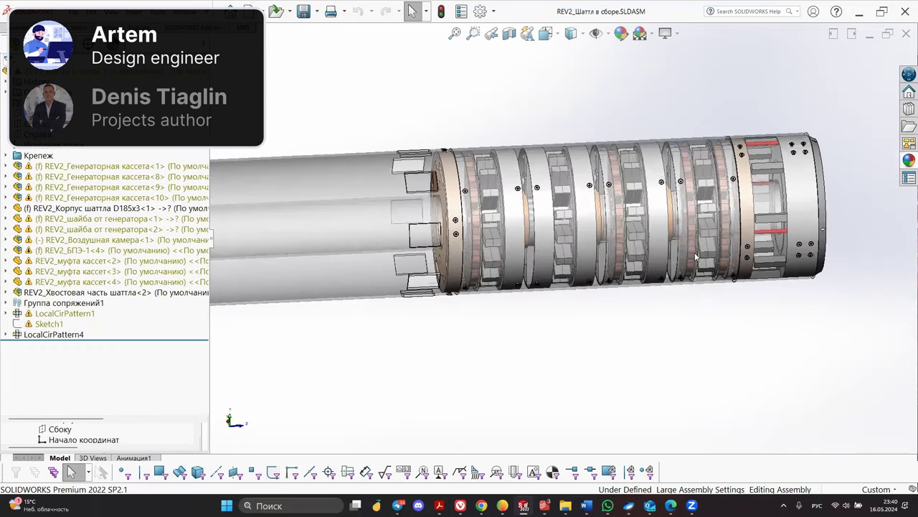
left_click(519, 231)
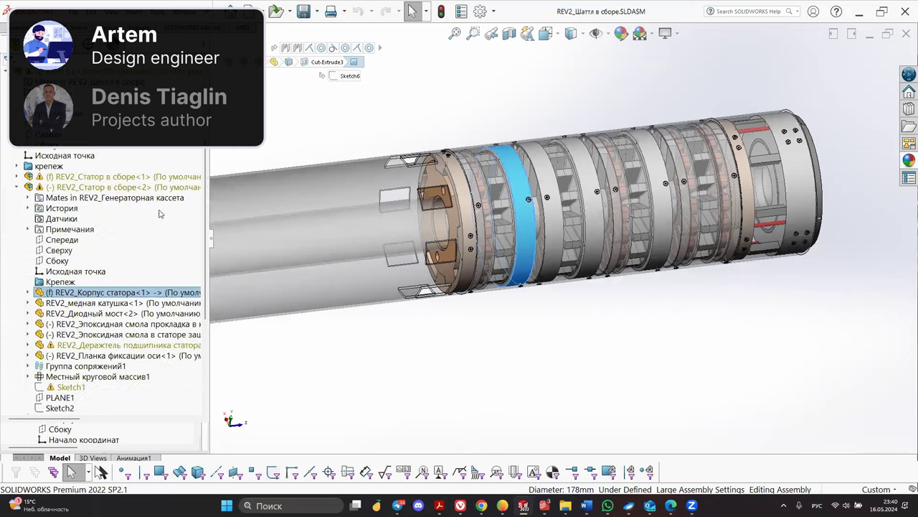
left_click(16, 187)
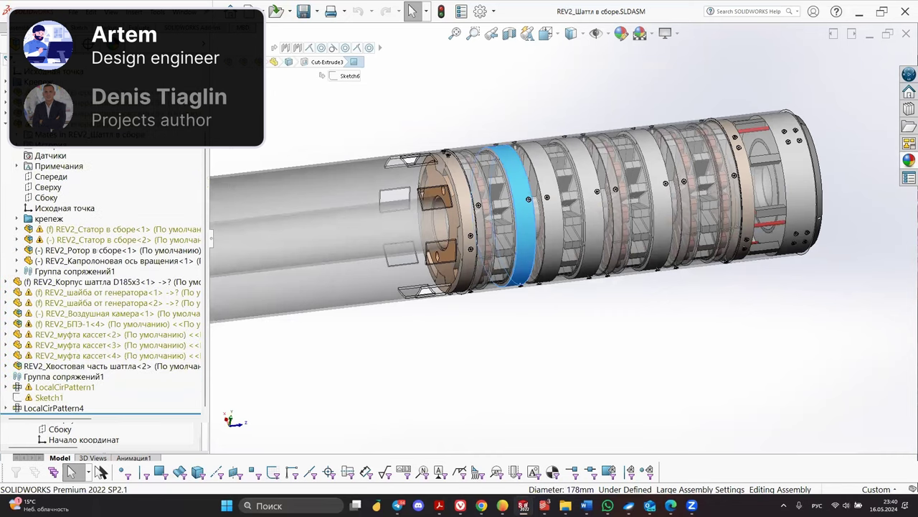
left_click(6, 124)
left_click(104, 169)
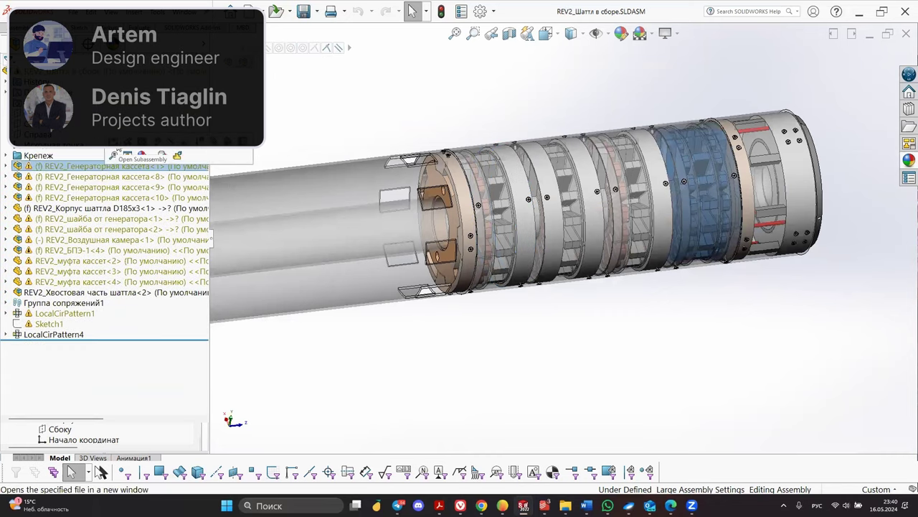
left_click(119, 130)
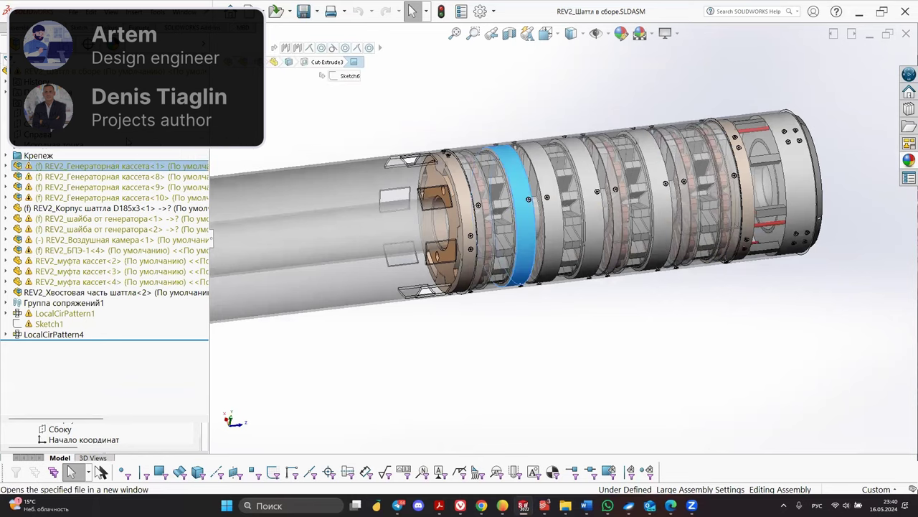
Section the generator cassette through its axis using the Спереди plane rotated 90° about X
scroll(493, 272, "up", 4)
middle_click_drag(492, 272, 527, 308)
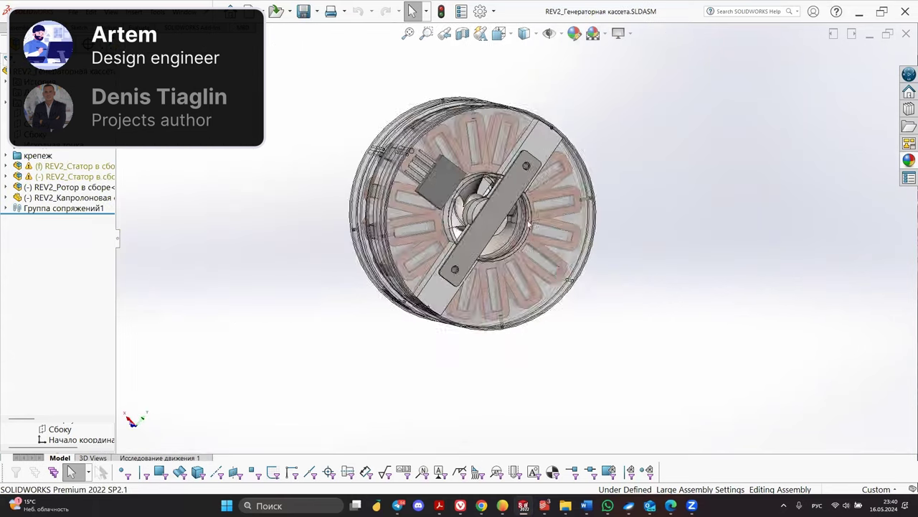
scroll(535, 216, "down", 3)
middle_click_drag(535, 217, 445, 168)
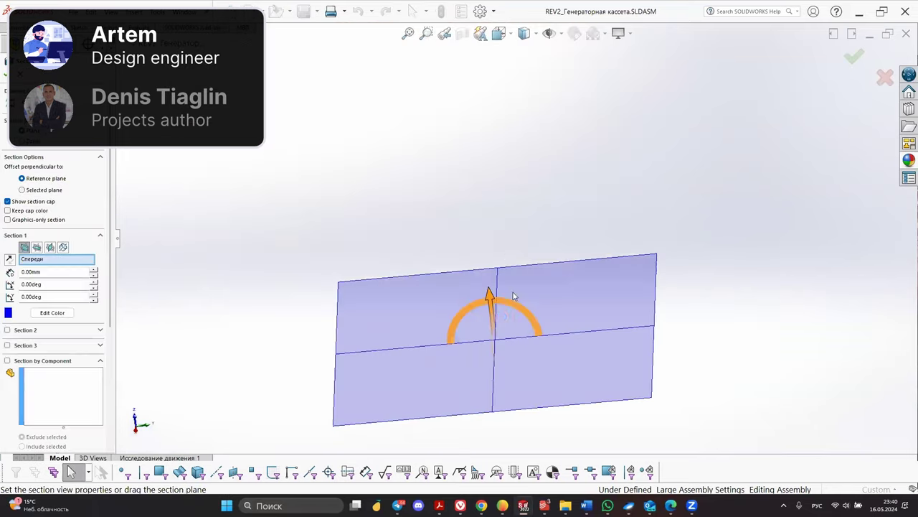
middle_click_drag(511, 292, 507, 277)
left_click_drag(433, 267, 435, 287)
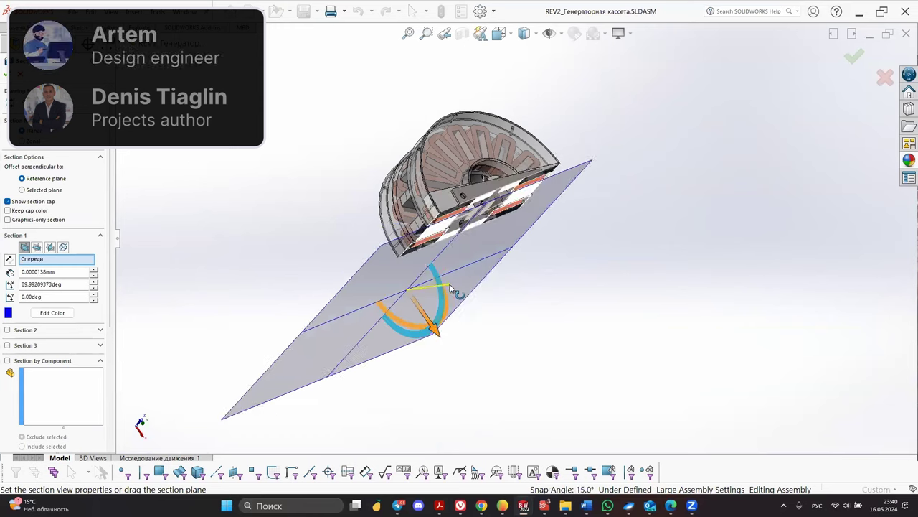
left_click(79, 281)
type("90")
key("Return")
key("Return")
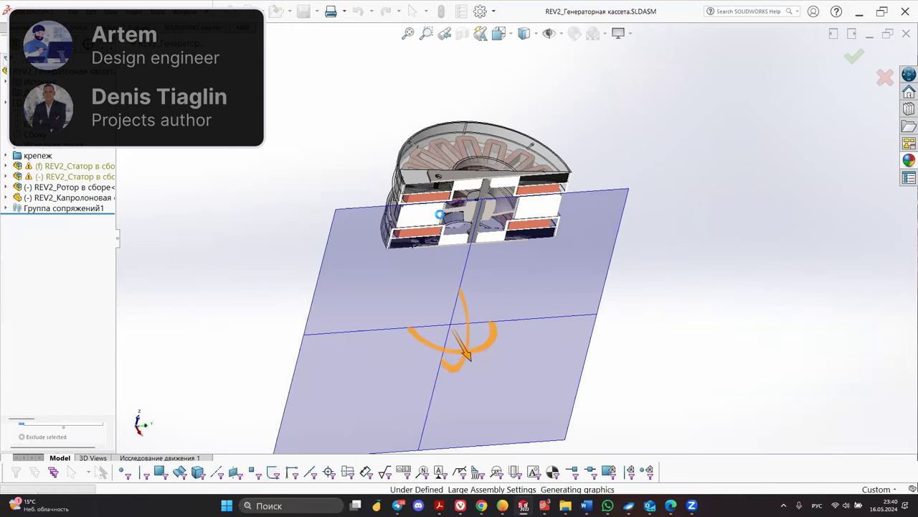
Examine the Kaplan turbine, its pointed rotation axle and the axle seats between the two stators in the section
scroll(450, 208, "down", 4)
middle_click_drag(451, 208, 512, 136)
scroll(434, 155, "down", 3)
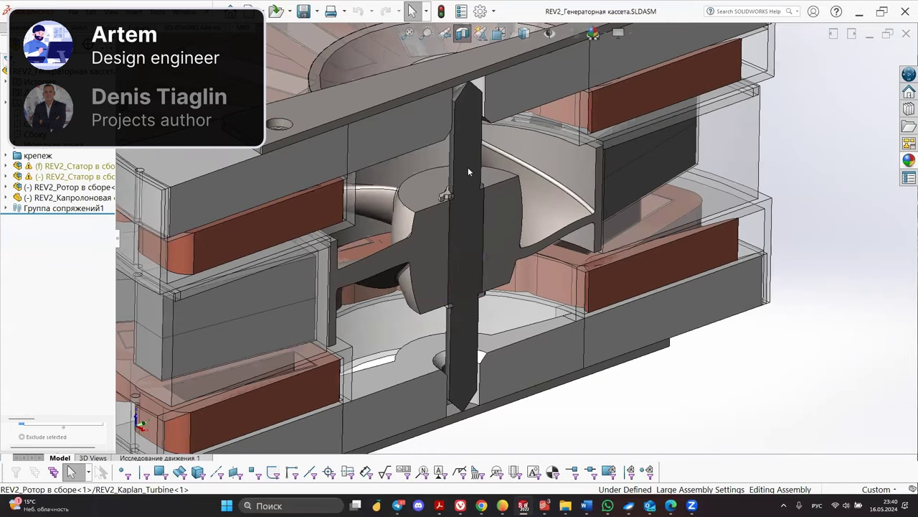
scroll(462, 340, "down", 3)
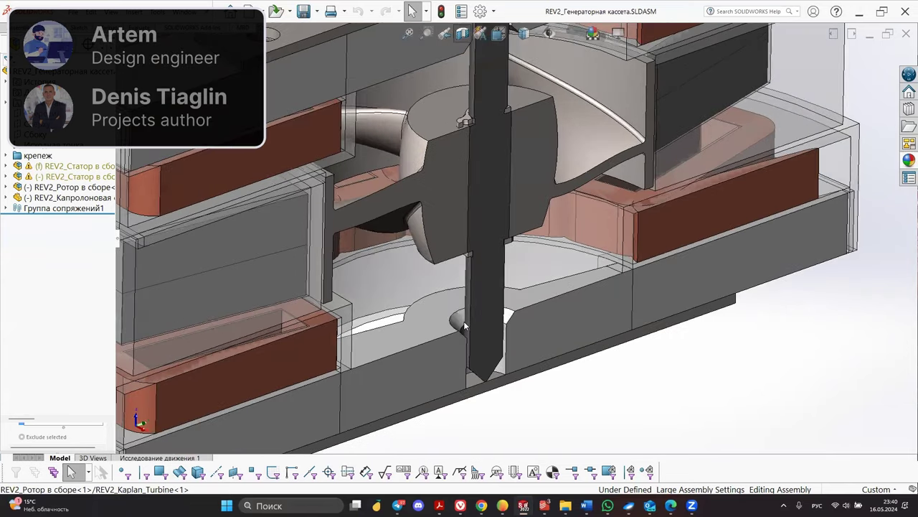
middle_click_drag(504, 276, 416, 237)
scroll(472, 116, "up", 4)
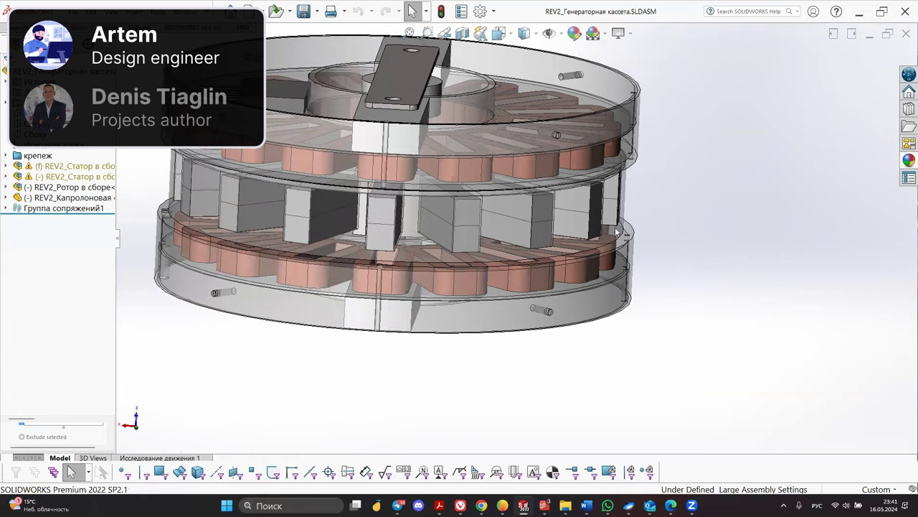
Examine the narrow holes in the stator housing's outer rim and select one to identify its part in the tree
middle_click_drag(612, 225, 614, 206)
scroll(622, 238, "down", 10)
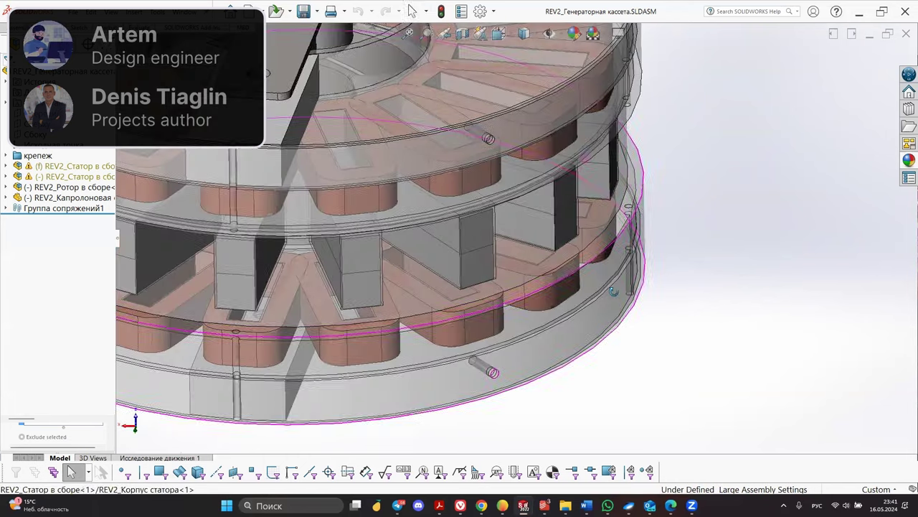
scroll(547, 242, "down", 2)
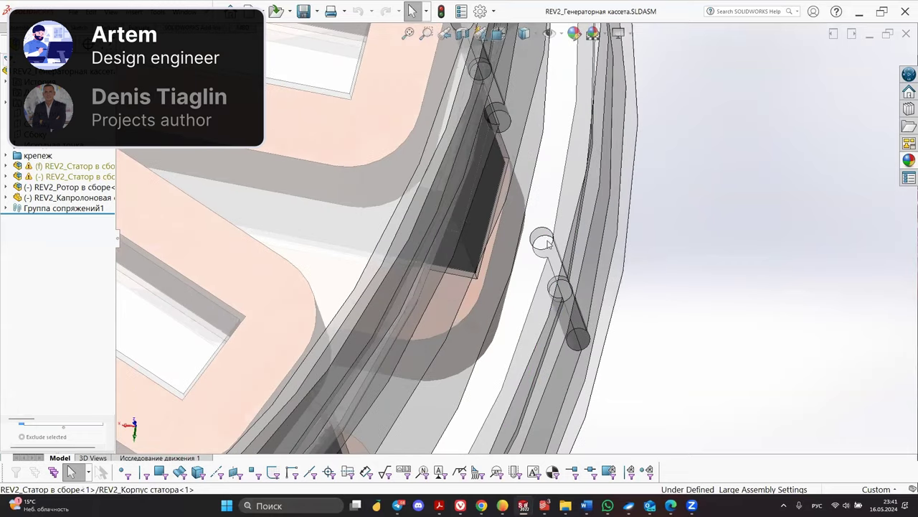
left_click(545, 241)
key("Escape")
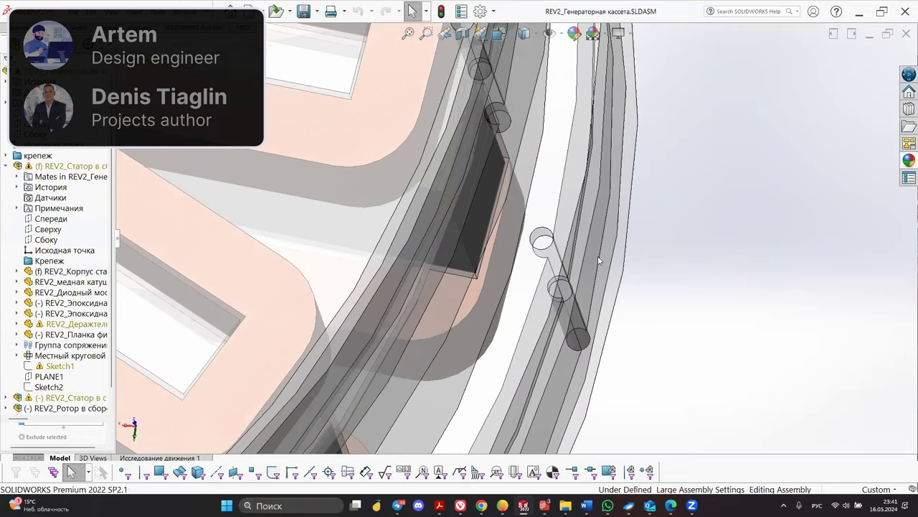
scroll(599, 258, "up", 3)
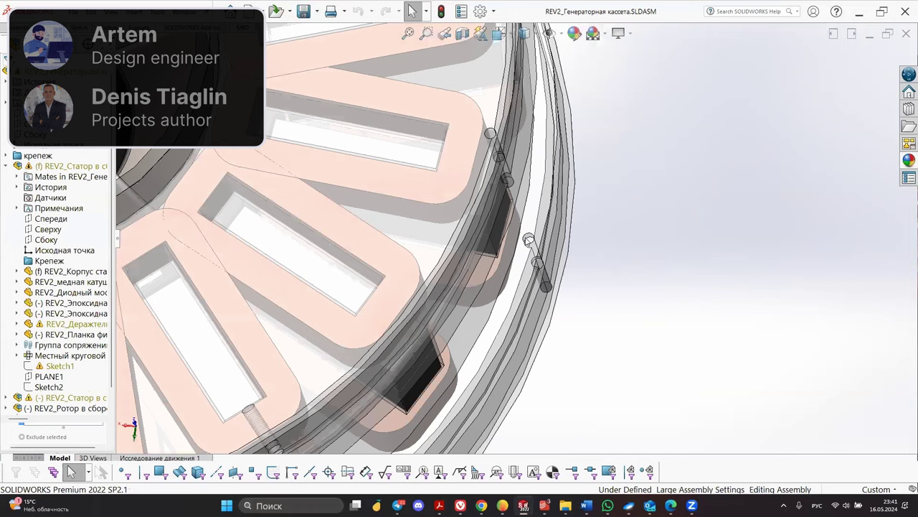
middle_click_drag(531, 241, 531, 162)
scroll(516, 237, "up", 5)
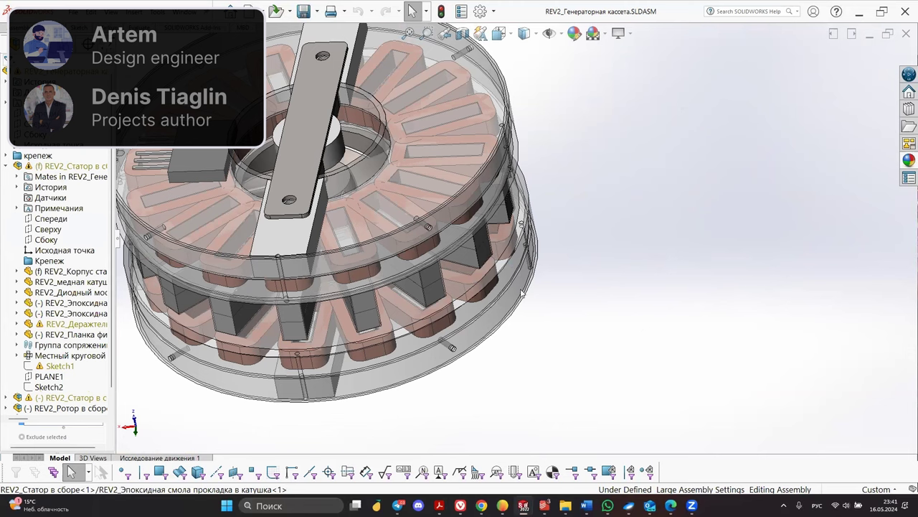
Inspect how the rim holes of the two stators run past the copper coils and the rotor magnets
scroll(527, 255, "down", 8)
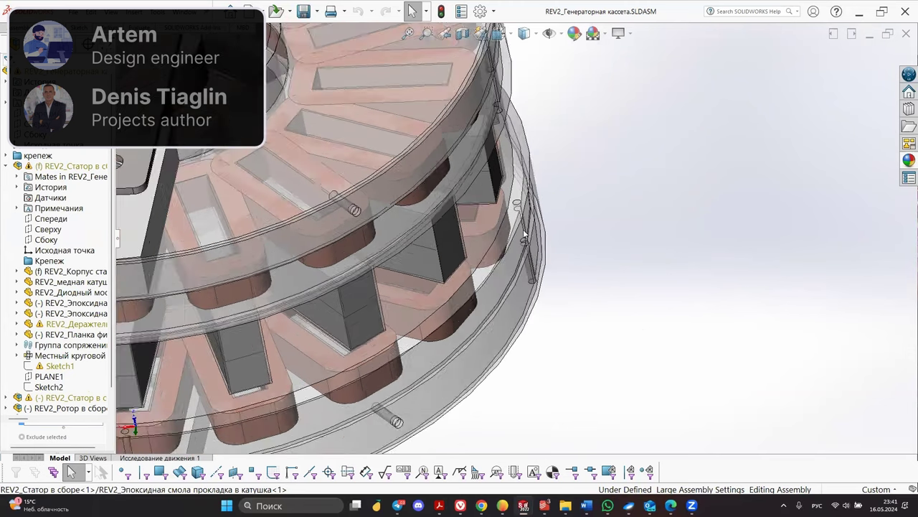
middle_click_drag(512, 277, 631, 239)
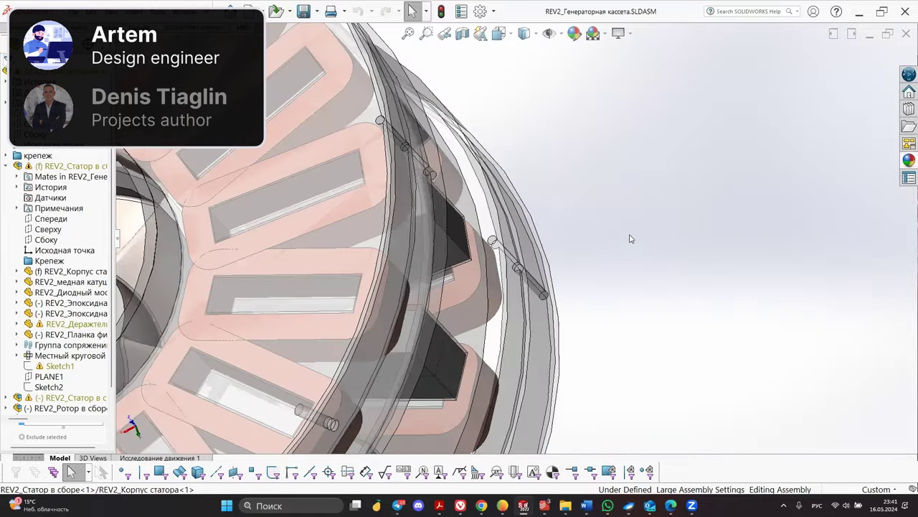
scroll(492, 245, "down", 3)
middle_click_drag(494, 227, 505, 253)
scroll(506, 253, "up", 3)
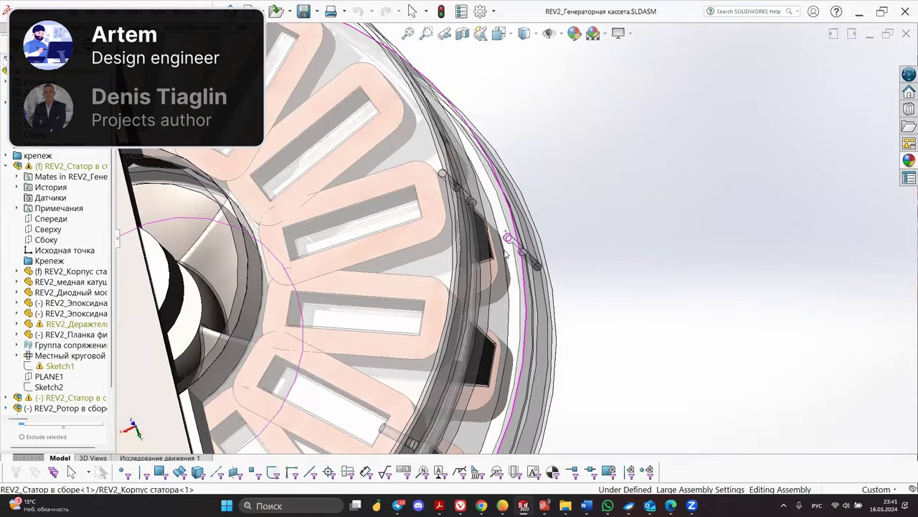
scroll(510, 251, "up", 3)
middle_click_drag(197, 178, 278, 178, "ctrl")
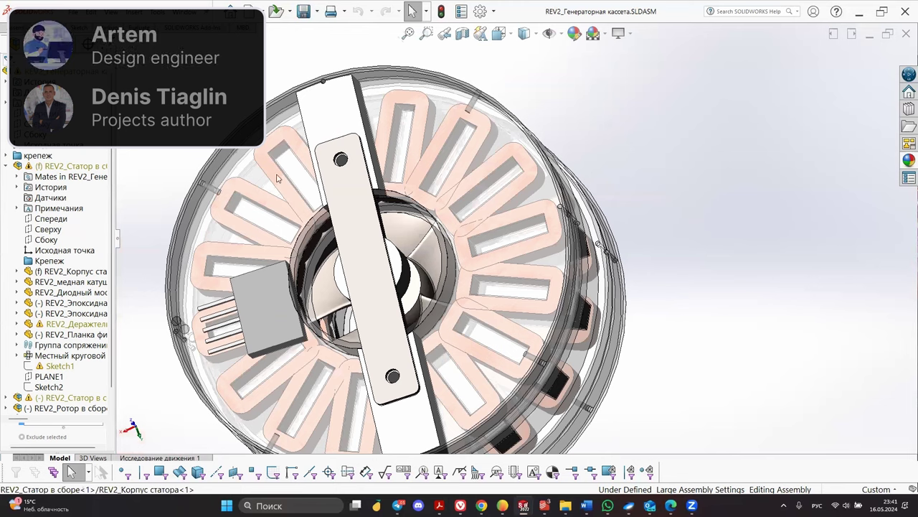
Examine the cassette's outer side with its coils and magnets, and fit the whole cassette in view
middle_click_drag(579, 390, 572, 281, "ctrl")
middle_click_drag(553, 344, 587, 169)
scroll(615, 363, "down", 6)
middle_click_drag(615, 363, 505, 218, "ctrl")
scroll(551, 162, "up", 2)
key("f")
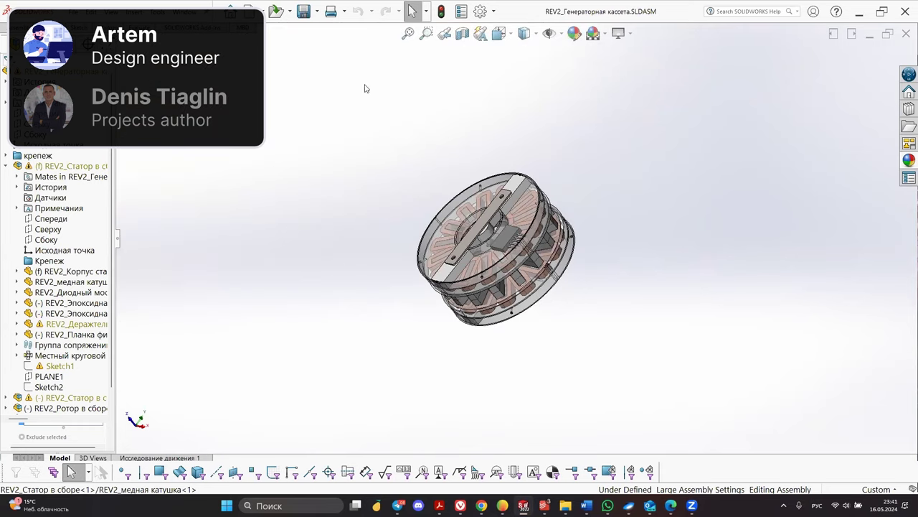
Inspect the paired holes in the stator rim and turn the rotor housing between the two stators
mouse_move(524, 505)
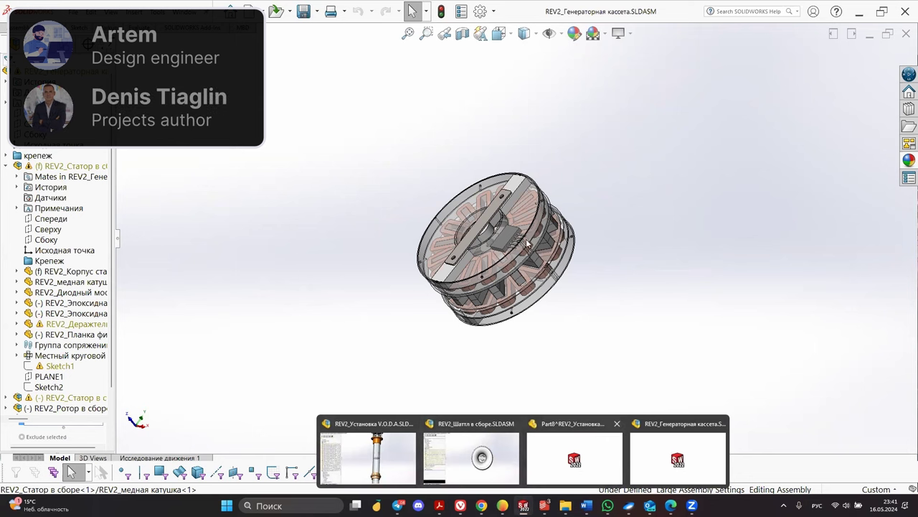
scroll(545, 251, "down", 10)
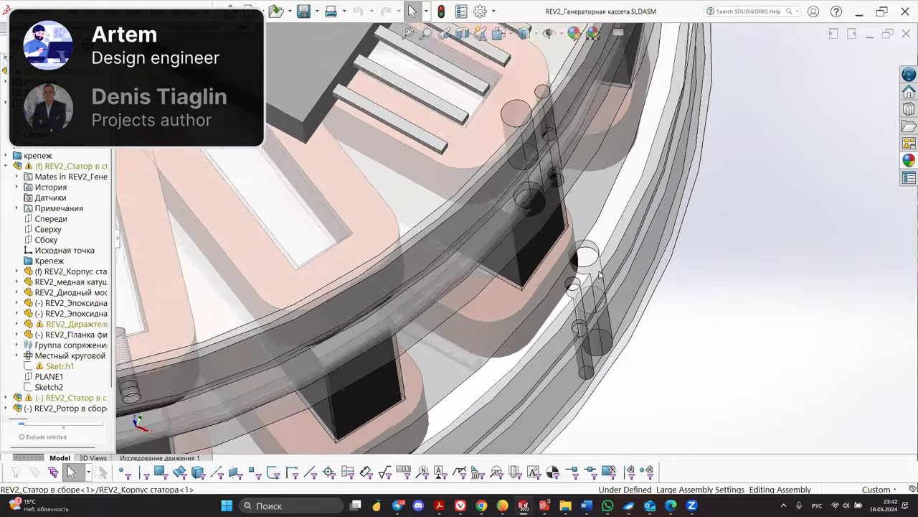
middle_click_drag(601, 274, 566, 184)
left_click_drag(597, 129, 406, 268)
middle_click_drag(564, 287, 572, 226)
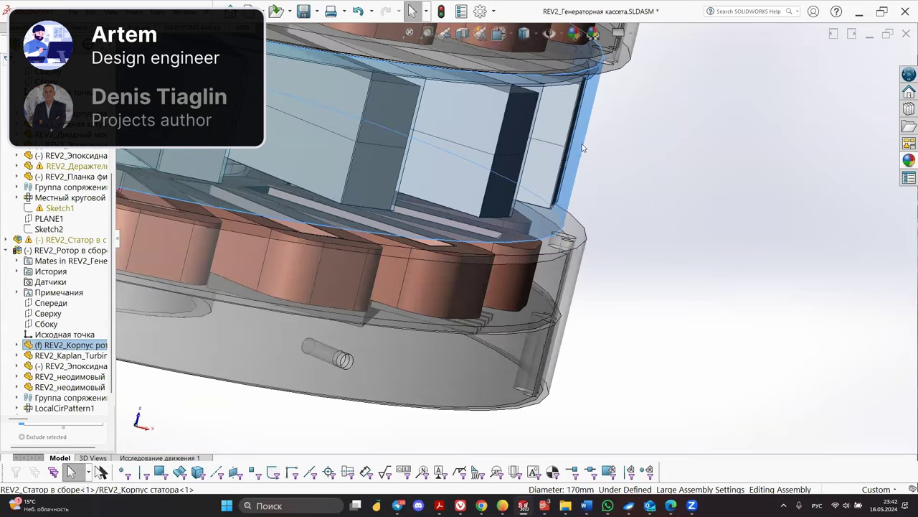
left_click_drag(569, 154, 131, 243)
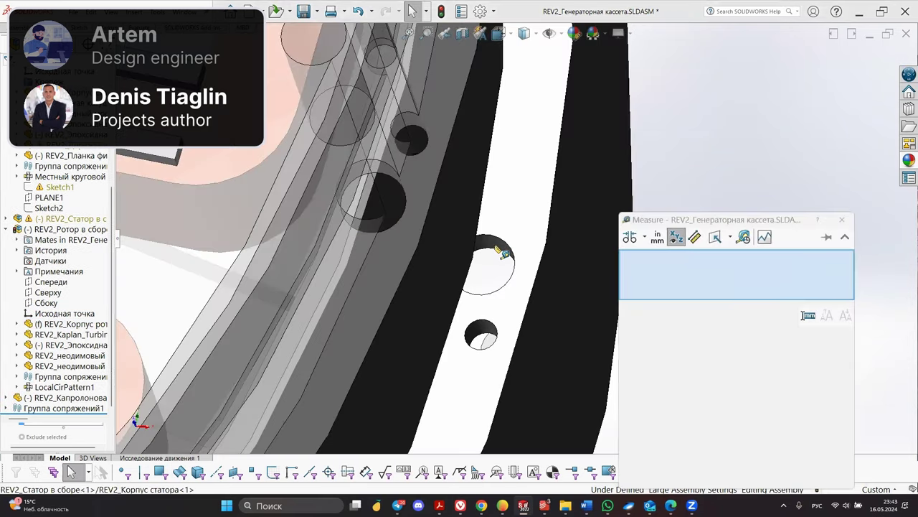
Measure the larger of the two holes in the stator housing's rim, close the measurement and view the surrounding rim
left_click(494, 244)
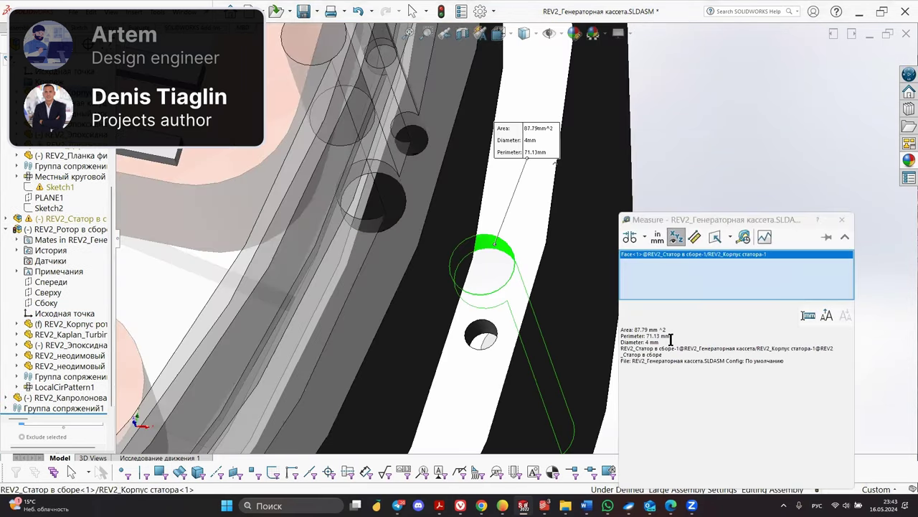
middle_click_drag(513, 285, 538, 232)
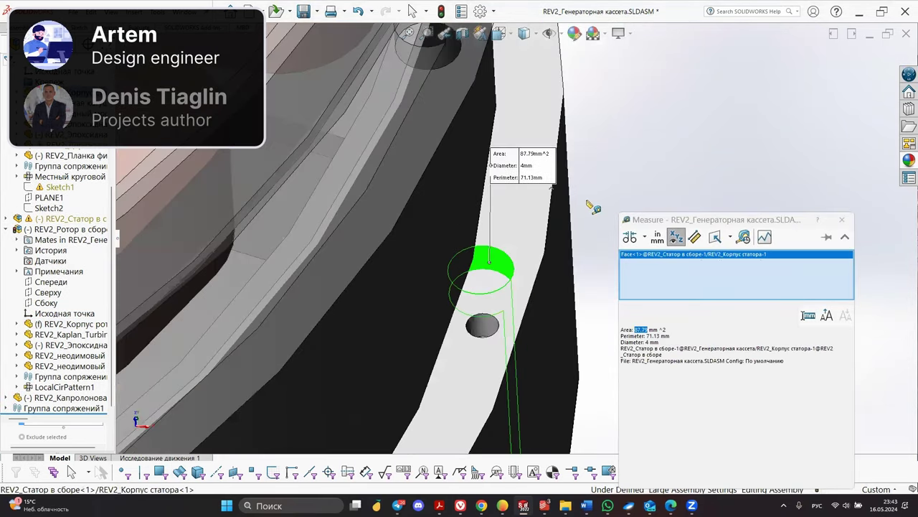
left_click(606, 246)
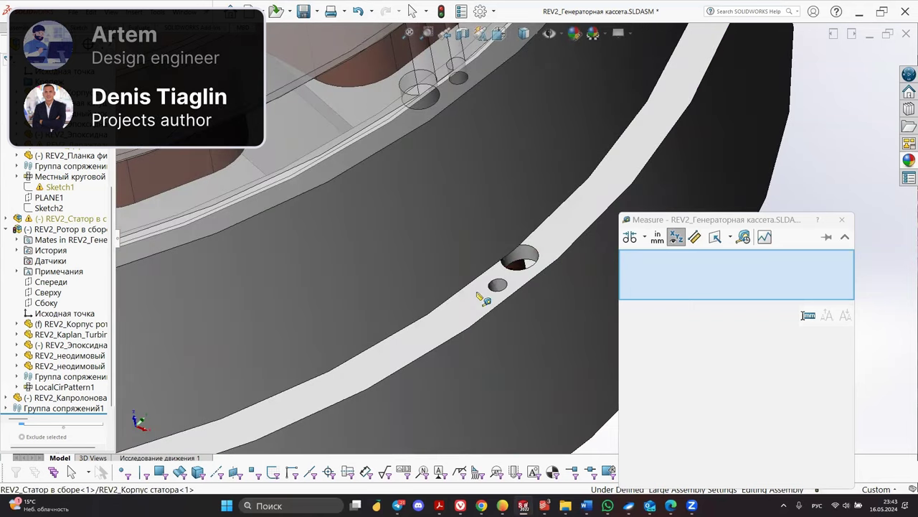
key("Escape")
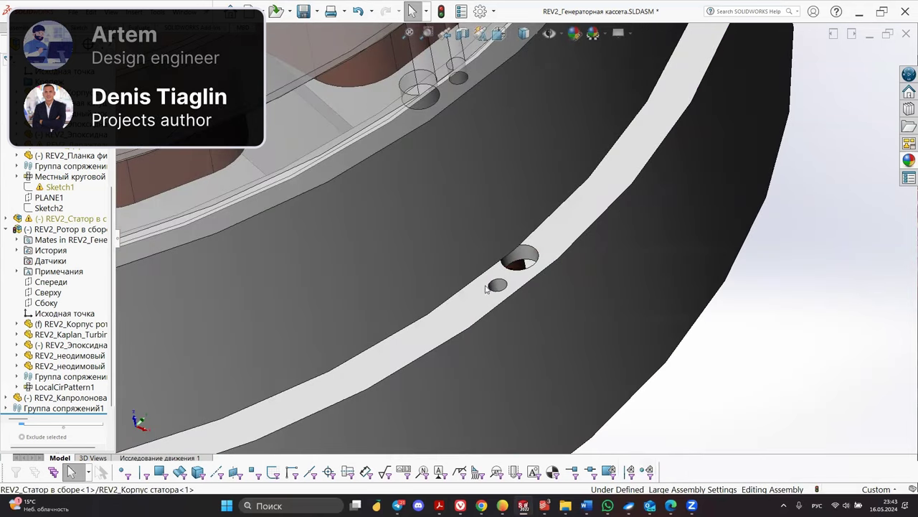
scroll(459, 228, "up", 5)
middle_click_drag(461, 299, 456, 242)
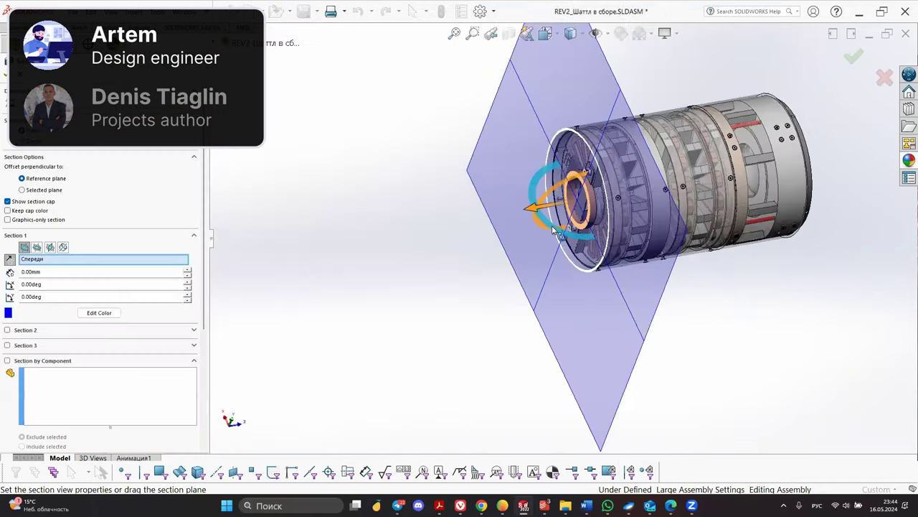
Section REV2_Шаттл в сборе lengthwise using the Спереди plane rotated 270° about X and 180° about Y
left_click_drag(546, 215, 654, 271)
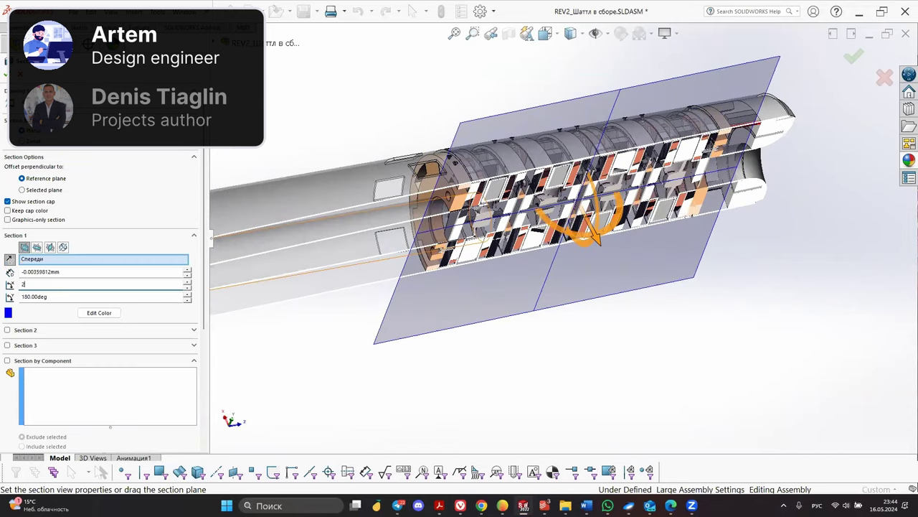
type("270")
key("Return")
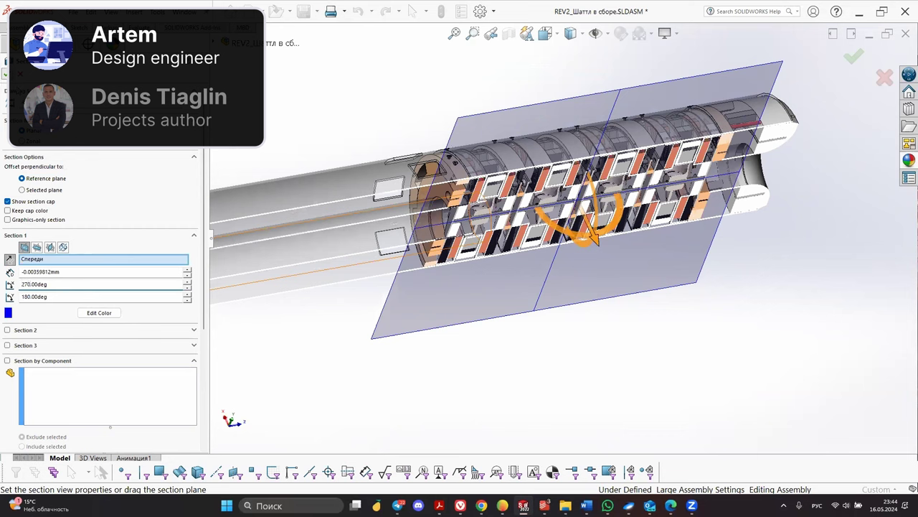
left_click(6, 74)
Examine the row of sectioned generator cassettes in the shuttle, including their turbines, axles, coils and connecting rings
mouse_move(540, 210)
middle_mouse_down()
mouse_move(418, 211)
mouse_move(535, 218)
middle_mouse_up()
scroll(418, 211, "up", 2)
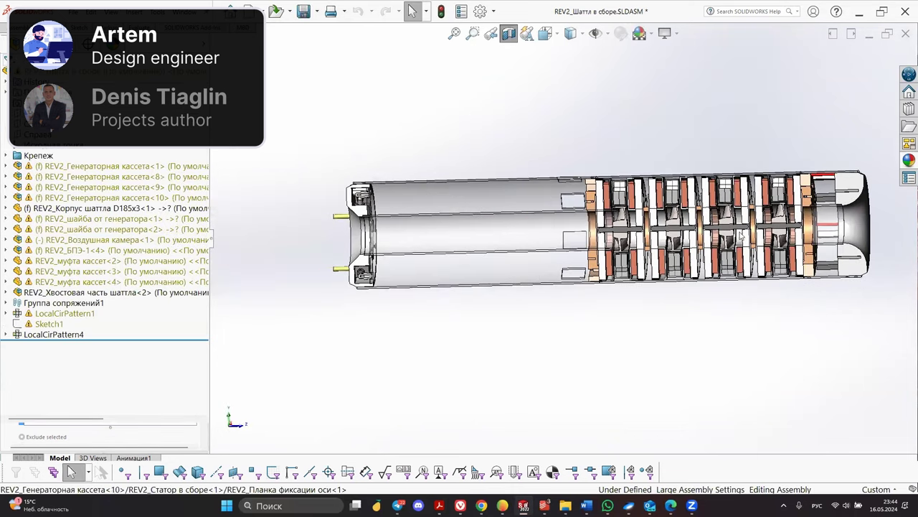
middle_click_drag(866, 229, 781, 237, "ctrl")
scroll(718, 206, "down", 7)
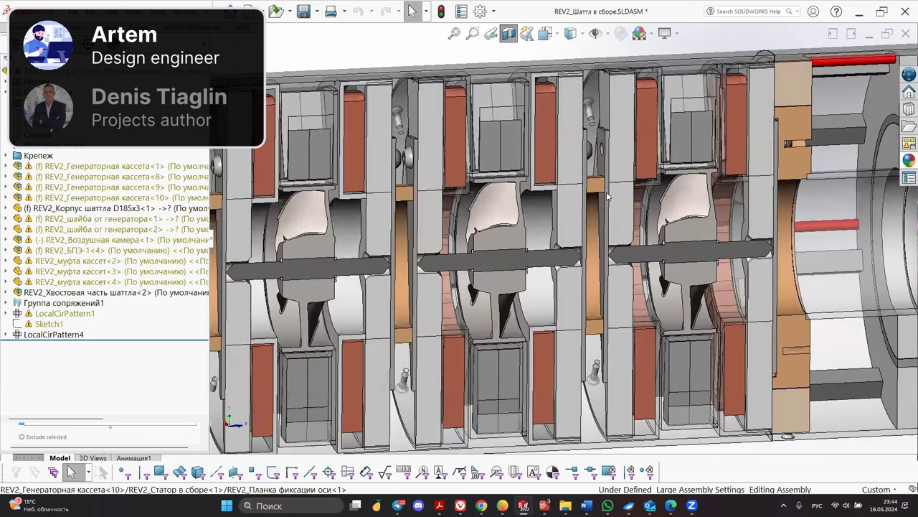
Examine the shuttle's sectioned tail from several sides, including its nozzle, inner channel pipe and junction with the last generator cassette
middle_click_drag(602, 191, 600, 231)
scroll(592, 202, "down", 3)
key("f")
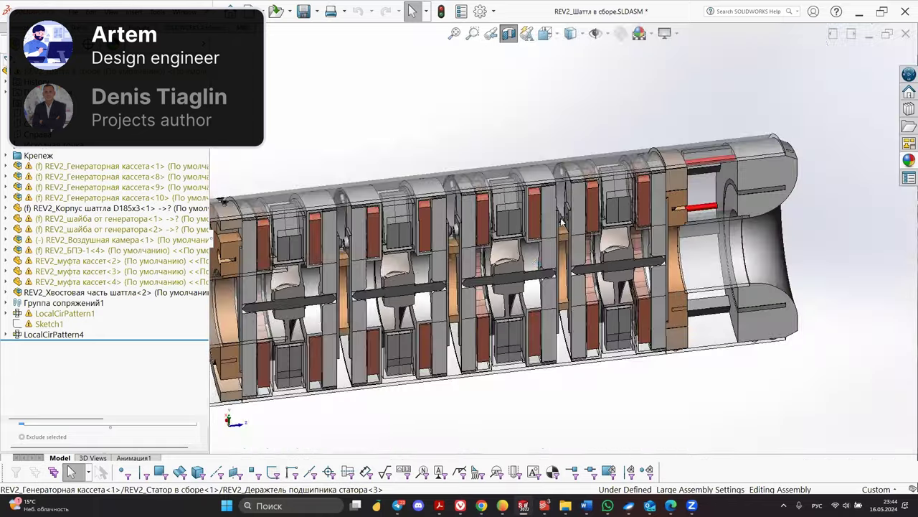
scroll(344, 265, "down", 3)
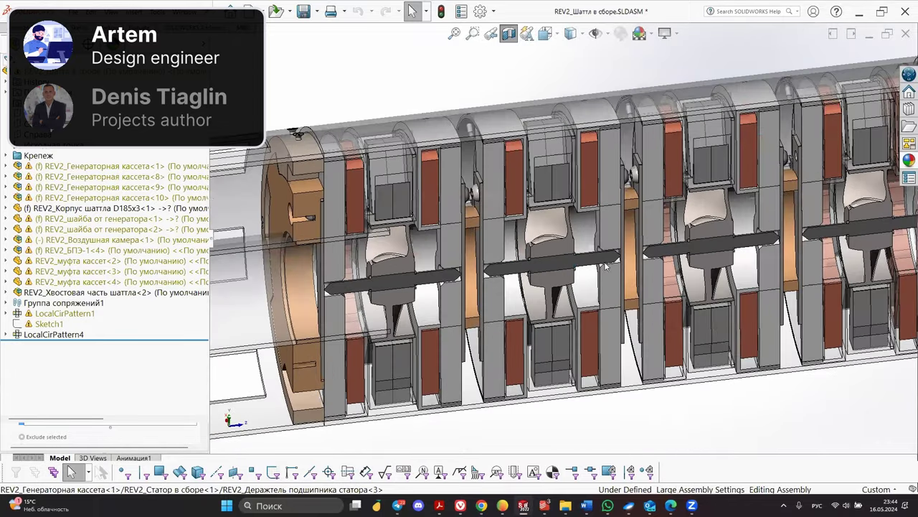
middle_click_drag(531, 264, 307, 271, "ctrl")
scroll(577, 191, "down", 5)
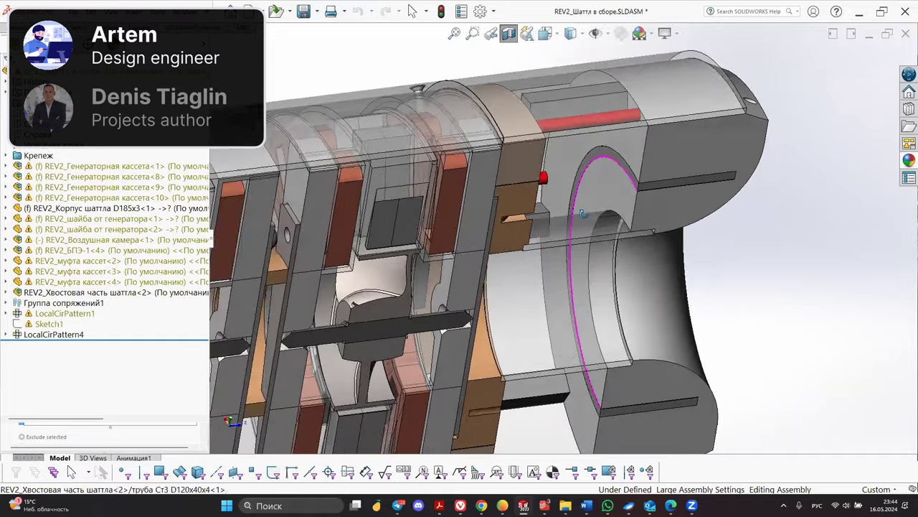
scroll(584, 213, "up", 2)
middle_click_drag(584, 214, 512, 290)
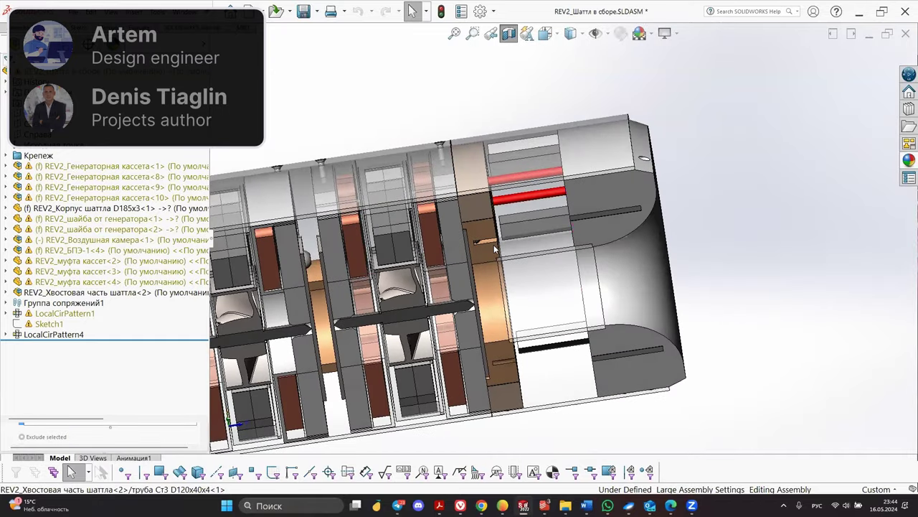
middle_click_drag(609, 229, 491, 165)
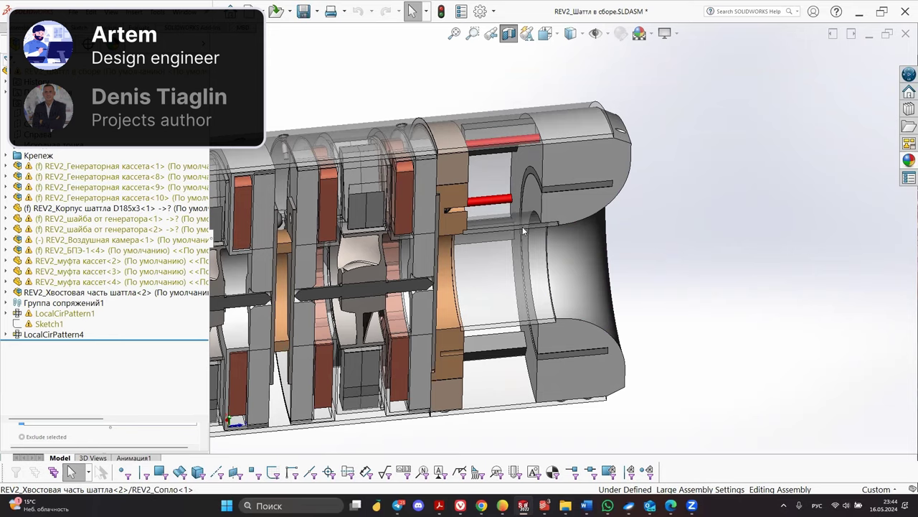
Inspect the red pneumatic tube and the magnet bar between the chamber washer and the nozzle in the sectioned tail
scroll(526, 219, "down", 10)
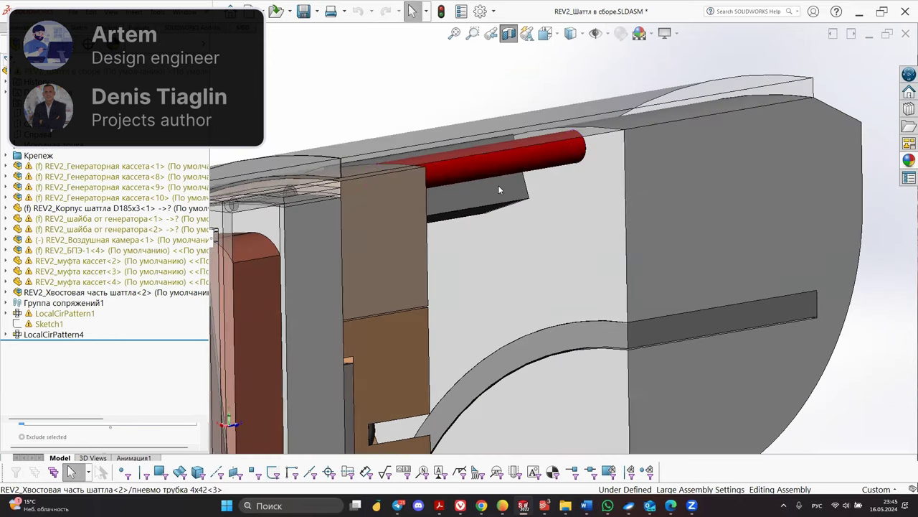
middle_click_drag(447, 206, 369, 204)
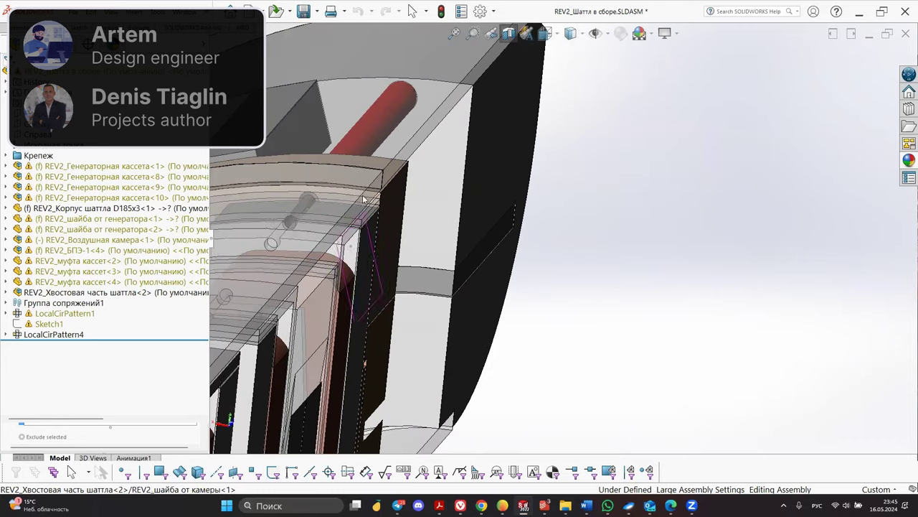
scroll(489, 148, "up", 3)
middle_click_drag(498, 185, 477, 159)
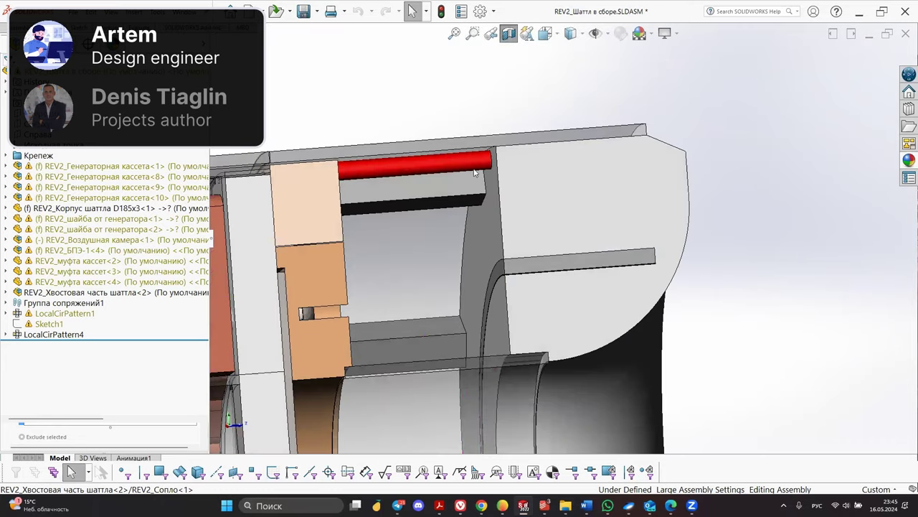
middle_click_drag(457, 175, 612, 206)
scroll(622, 186, "down", 2)
scroll(567, 219, "up", 3)
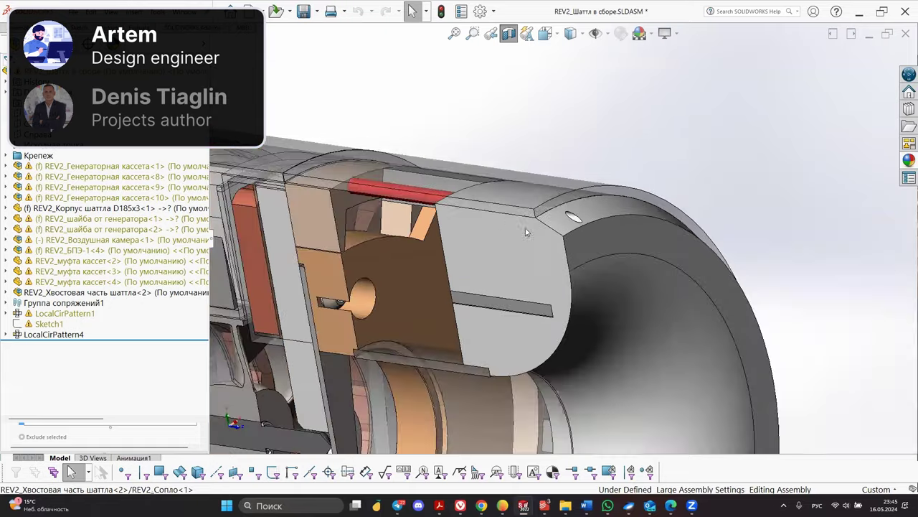
middle_click_drag(465, 253, 526, 200)
scroll(534, 208, "down", 3)
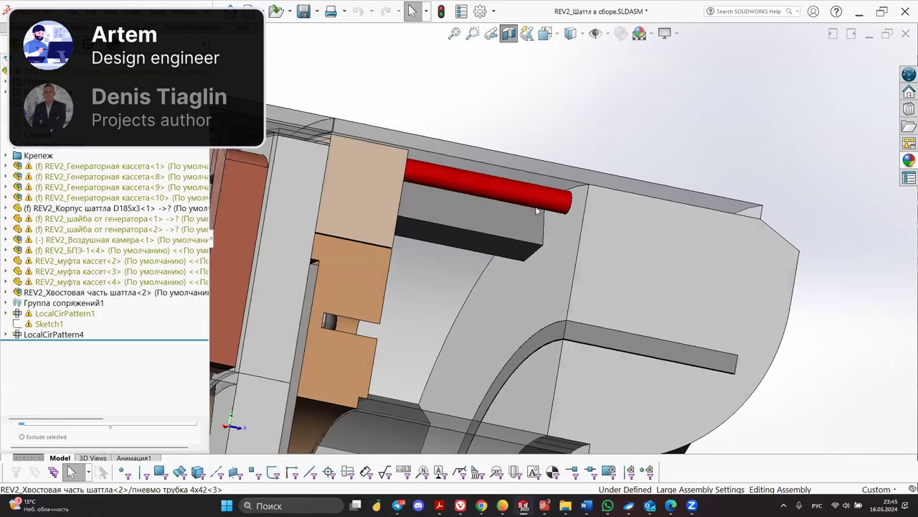
Identify the nozzle and chamber washer faces at the two ends of the red pneumatic tube and clear the selection
middle_click_drag(561, 215, 603, 135)
left_click_drag(600, 132, 643, 152)
scroll(575, 198, "down", 3)
left_click(576, 202)
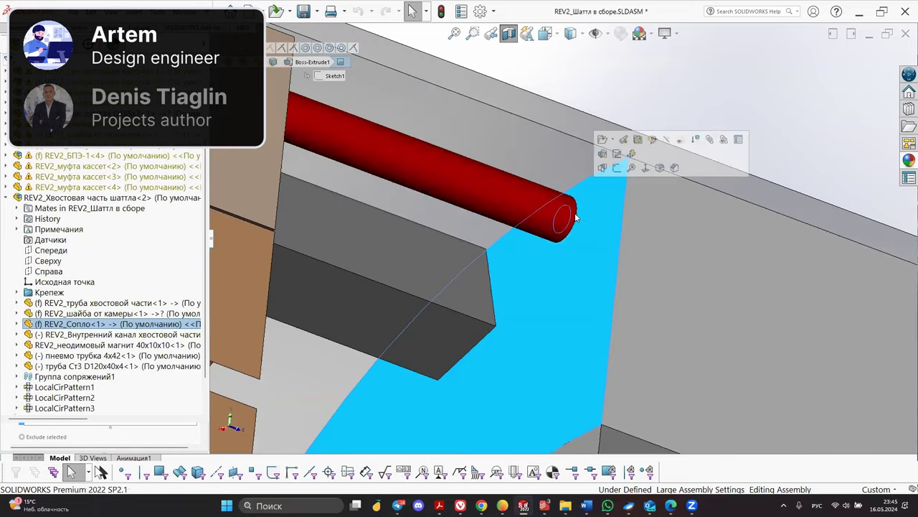
middle_click_drag(575, 215, 526, 206)
scroll(526, 205, "up", 2)
left_click(369, 144)
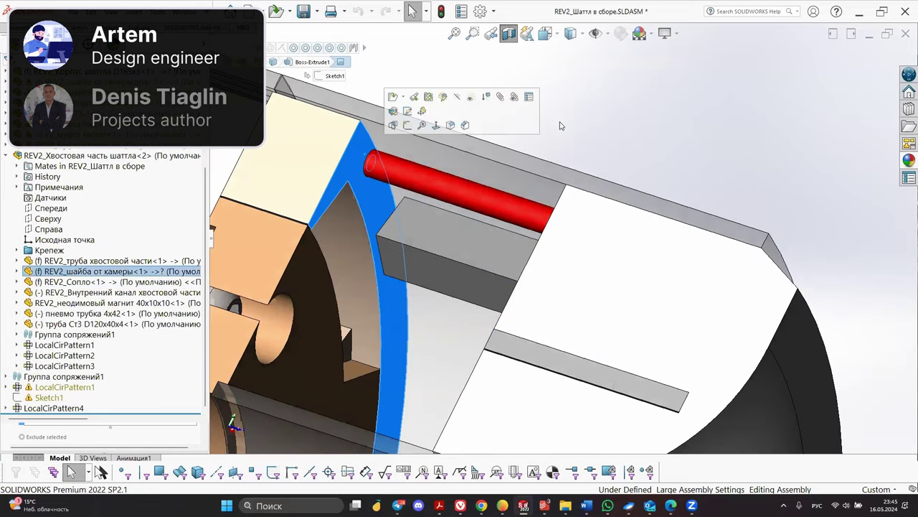
left_click(562, 124)
Review how the sectioned tail part adjoins the row of generator cassettes, looking into the nozzle opening
scroll(528, 213, "up", 8)
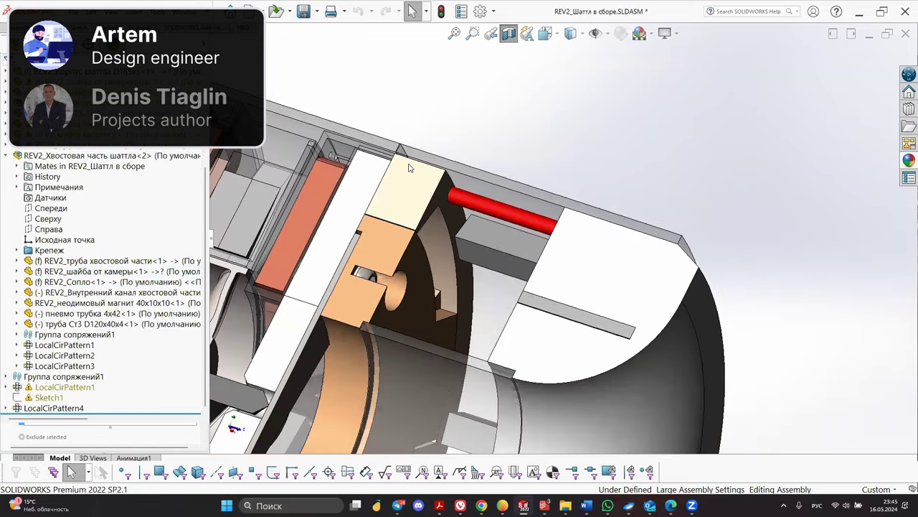
scroll(307, 158, "up", 2)
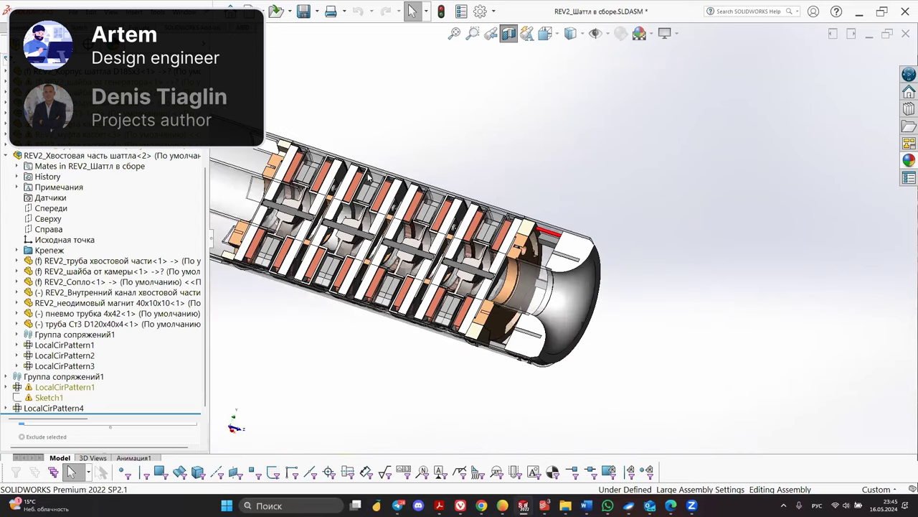
scroll(574, 255, "down", 4)
middle_click_drag(574, 255, 286, 221)
scroll(604, 287, "up", 2)
scroll(601, 288, "down", 2)
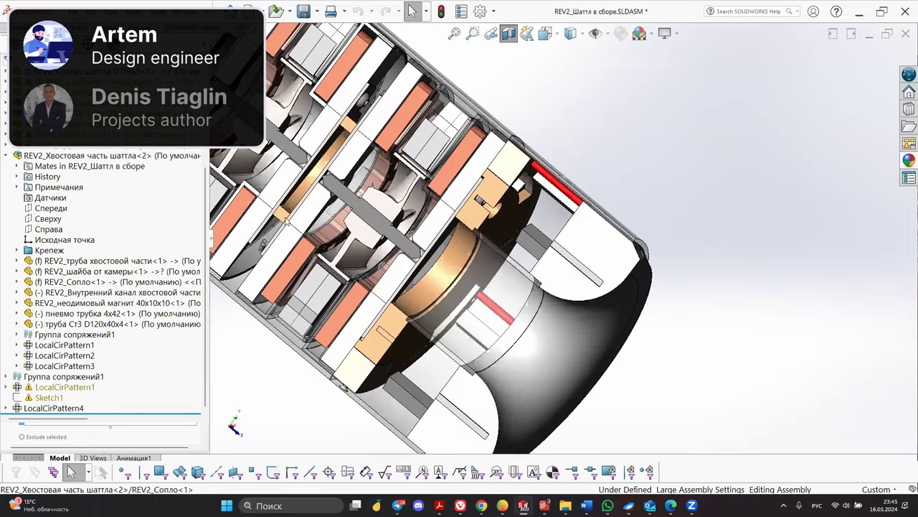
Turn off the section view of the shuttle and view its complete tail and body from outside
left_click(509, 33)
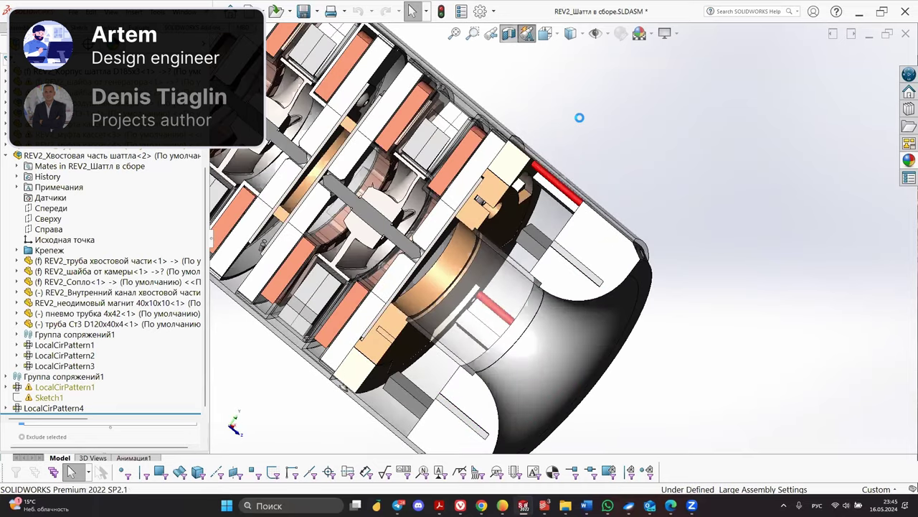
scroll(585, 259, "down", 2)
middle_click_drag(585, 259, 477, 269)
scroll(600, 276, "up", 5)
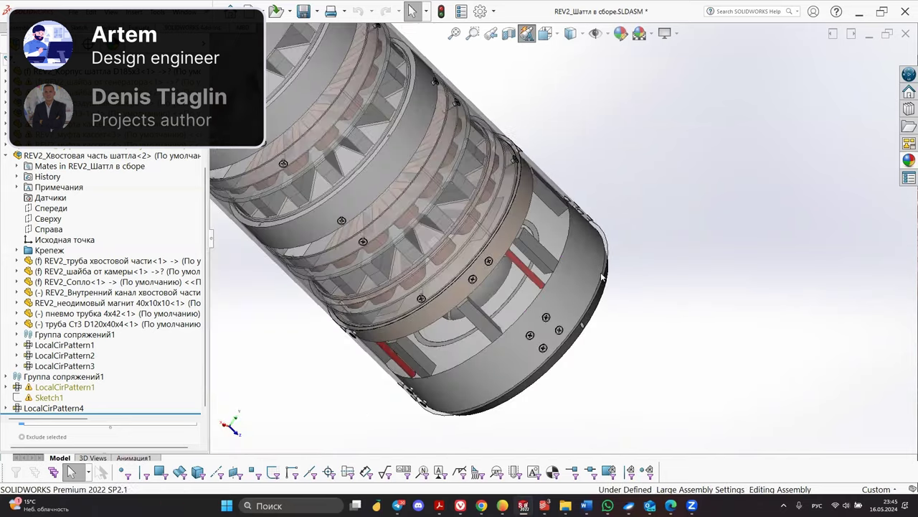
scroll(513, 200, "up", 4)
middle_click_drag(432, 134, 465, 146)
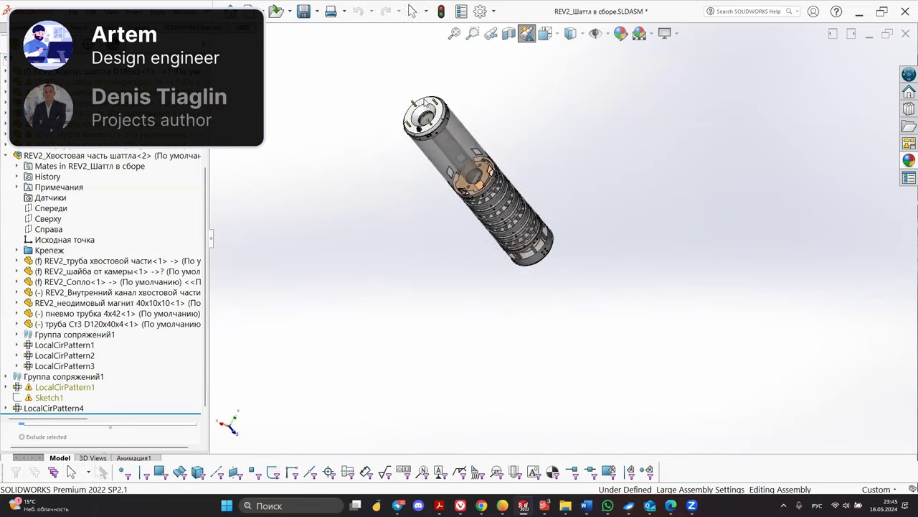
Save REV2_Шаттл в сборе and switch to the REV2_Установка V.O.D.A assembly at its floor flange
scroll(468, 147, "down", 3)
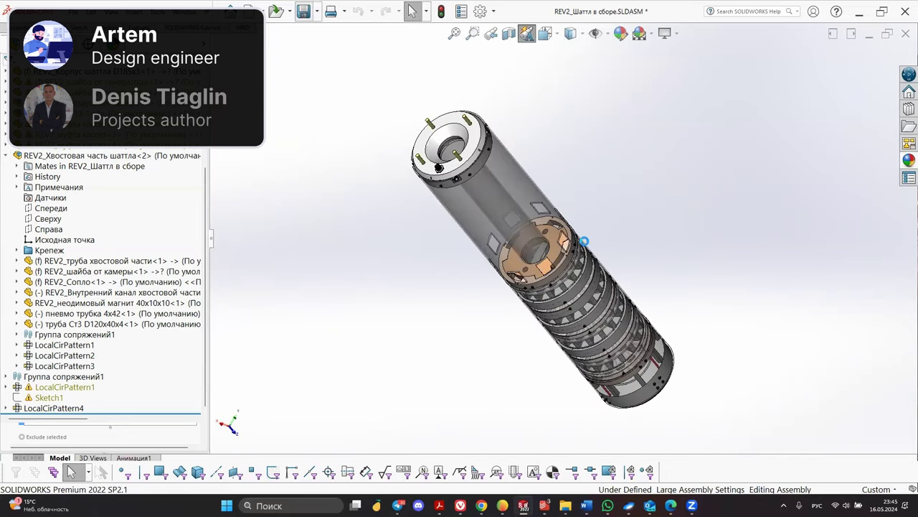
scroll(637, 327, "down", 3)
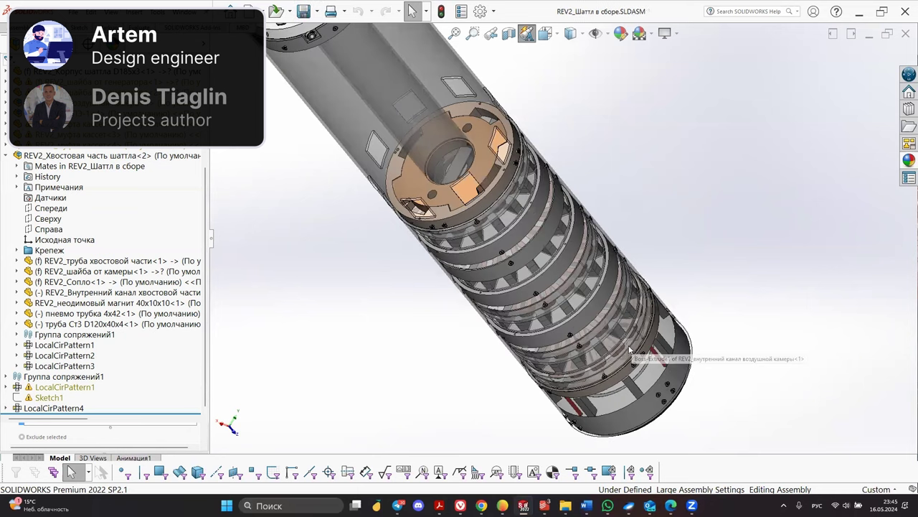
scroll(614, 300, "up", 3)
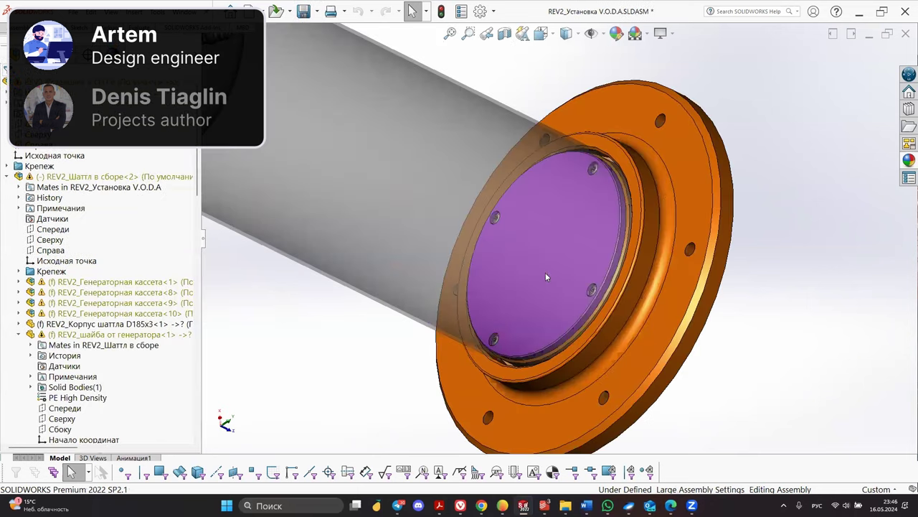
Inspect the screws in the purple cover крышка фланца к полу and hide the cover to expose the flange beneath
middle_click_drag(545, 272, 574, 248)
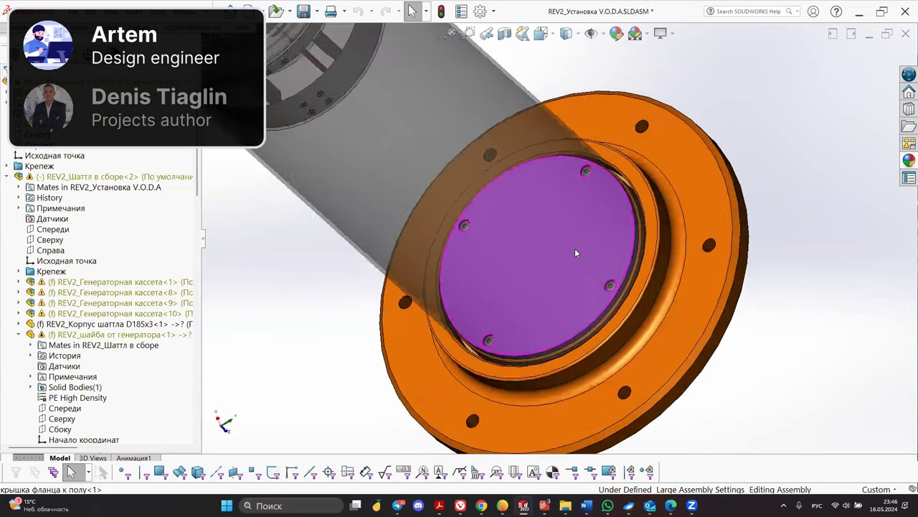
left_click(574, 249)
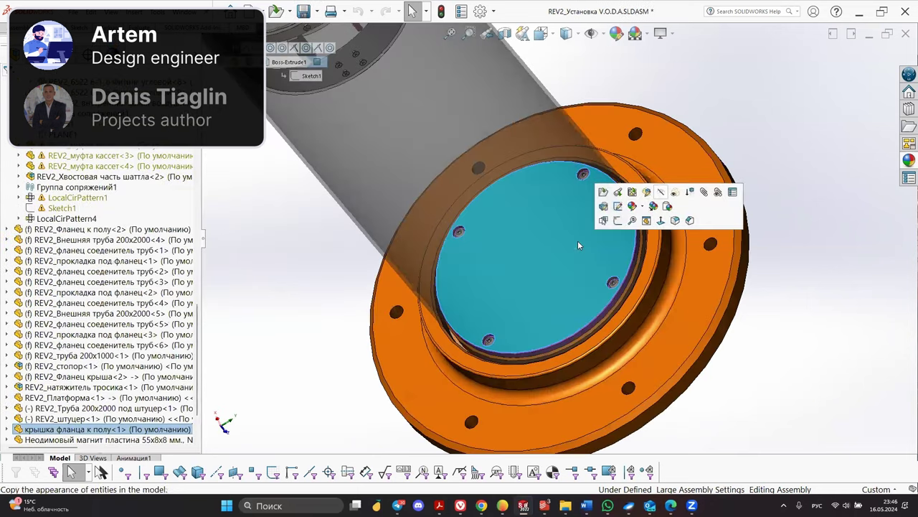
scroll(585, 179, "down", 2)
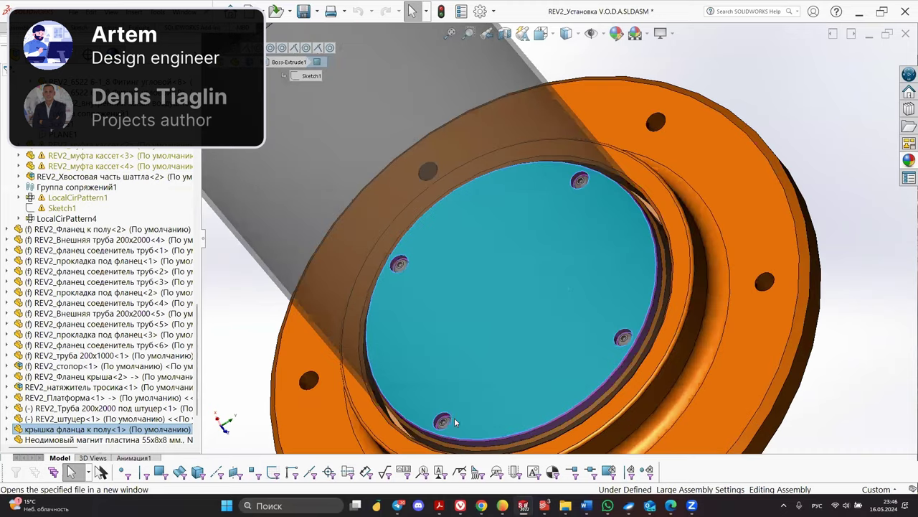
scroll(405, 271, "down", 4)
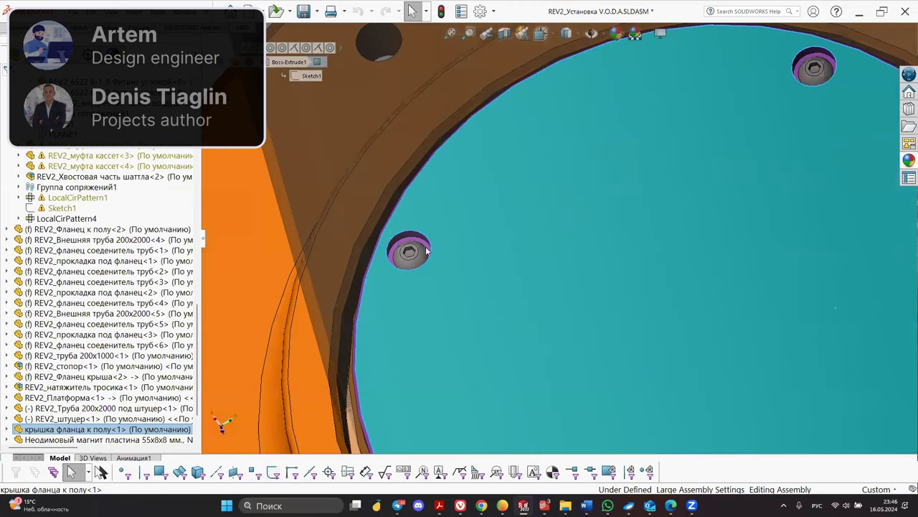
scroll(427, 264, "up", 5)
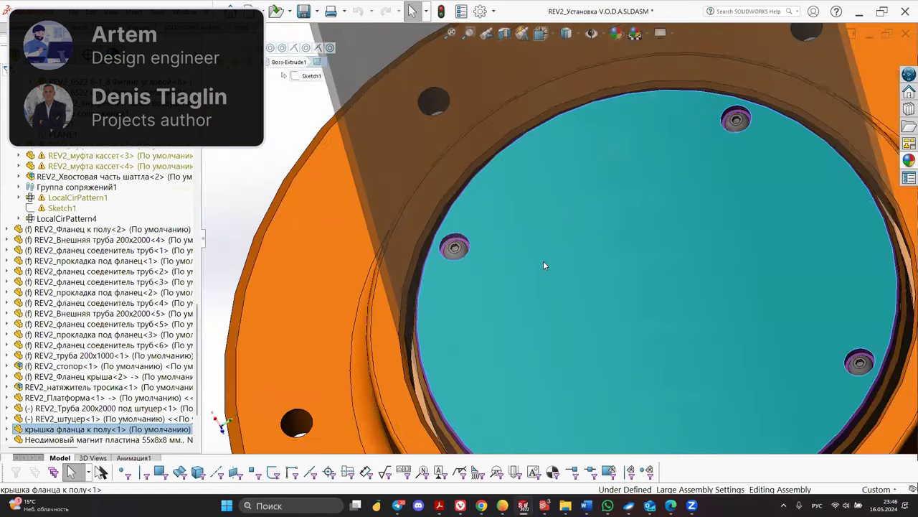
left_click(545, 260)
scroll(327, 206, "down", 3)
left_click(328, 206)
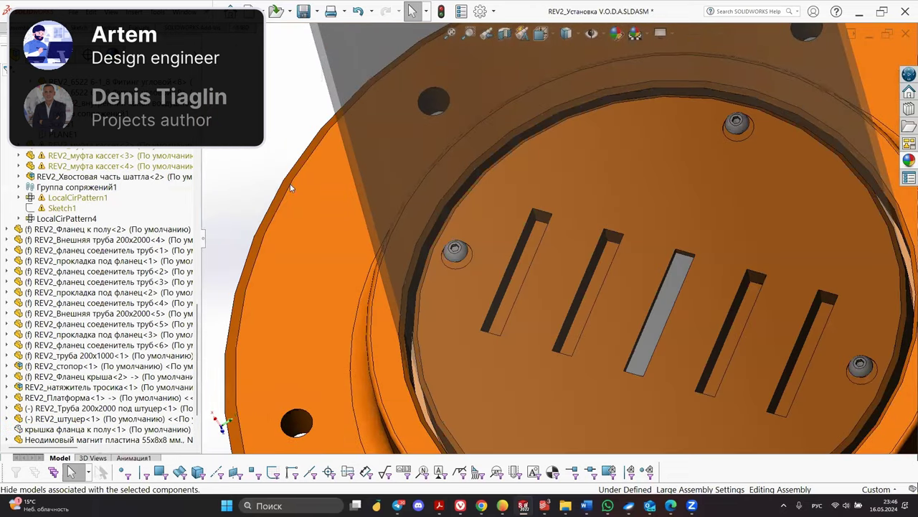
left_click(293, 192)
key("Escape")
Examine the five rectangular magnet slots and the magnet plate in the floor flange
middle_click_drag(658, 320, 703, 295)
scroll(640, 205, "up", 4)
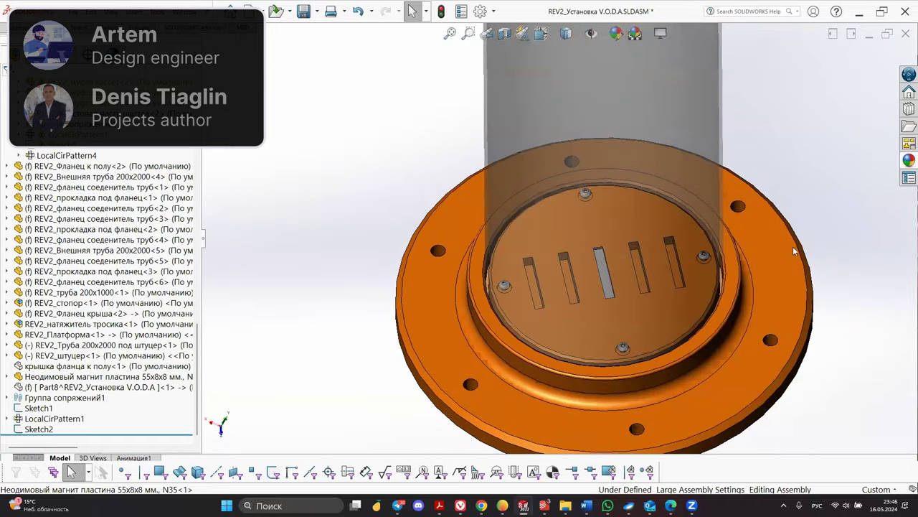
scroll(545, 241, "down", 3)
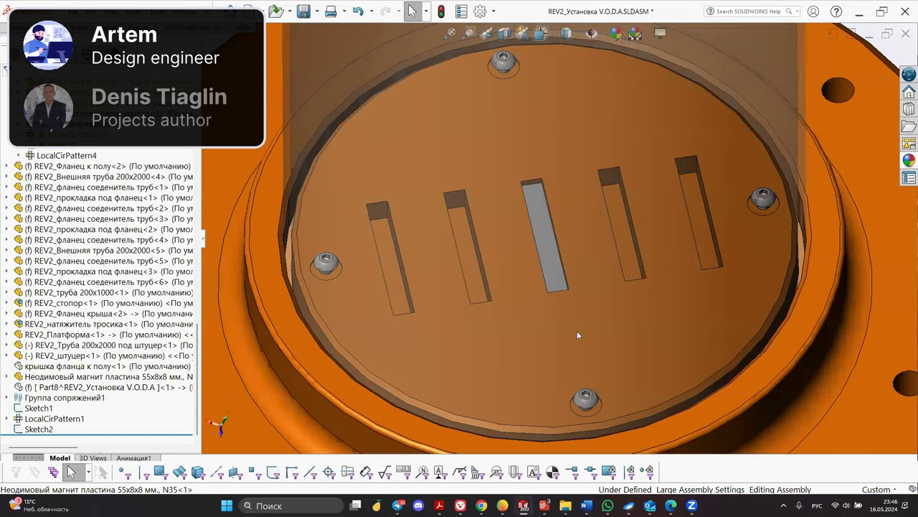
Switch to Chrome and display the photo of the 55x8x8 mm N35 neodymium magnet on its product page
mouse_move(481, 505)
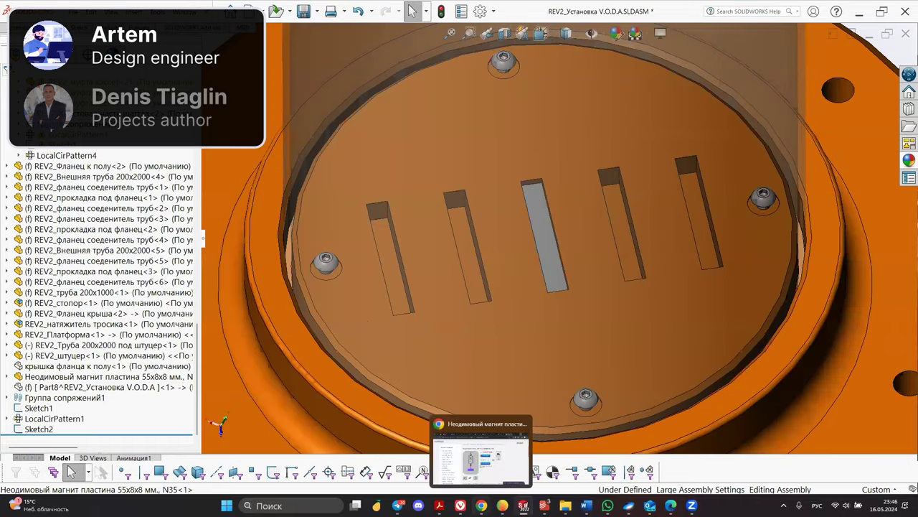
left_click(482, 475)
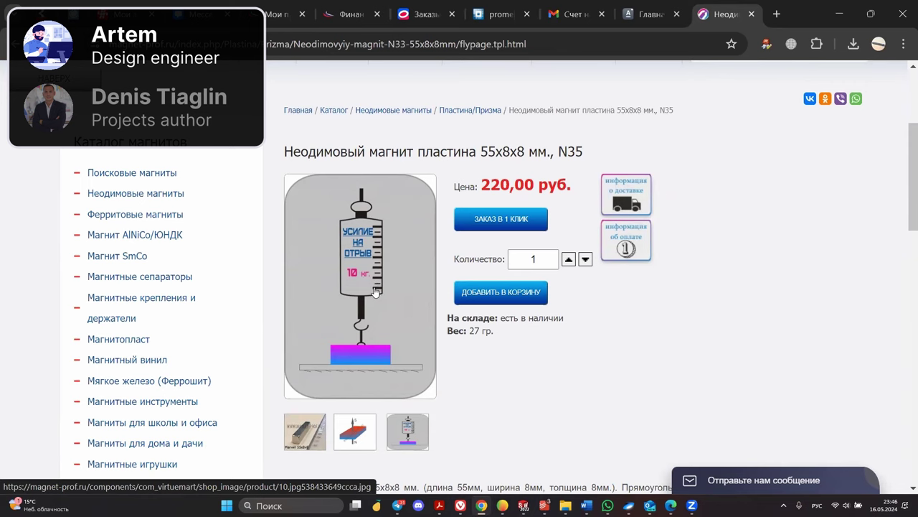
left_click(307, 439)
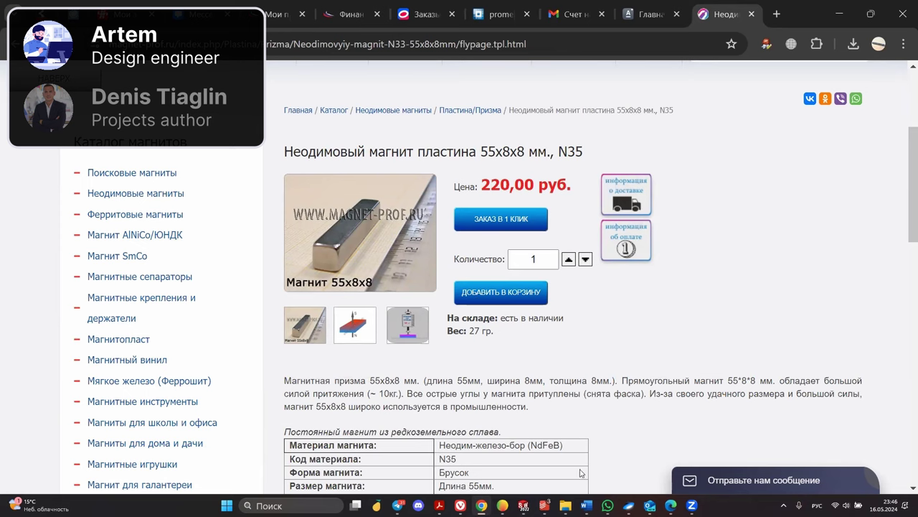
Switch back to REV2_Установка V.O.D.A in SOLIDWORKS and view the whole slotted floor flange
mouse_move(524, 505)
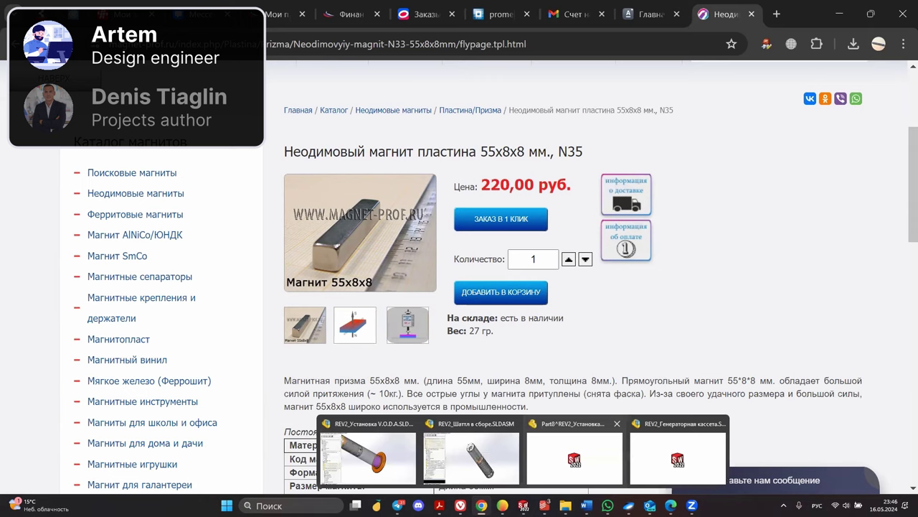
left_click(385, 452)
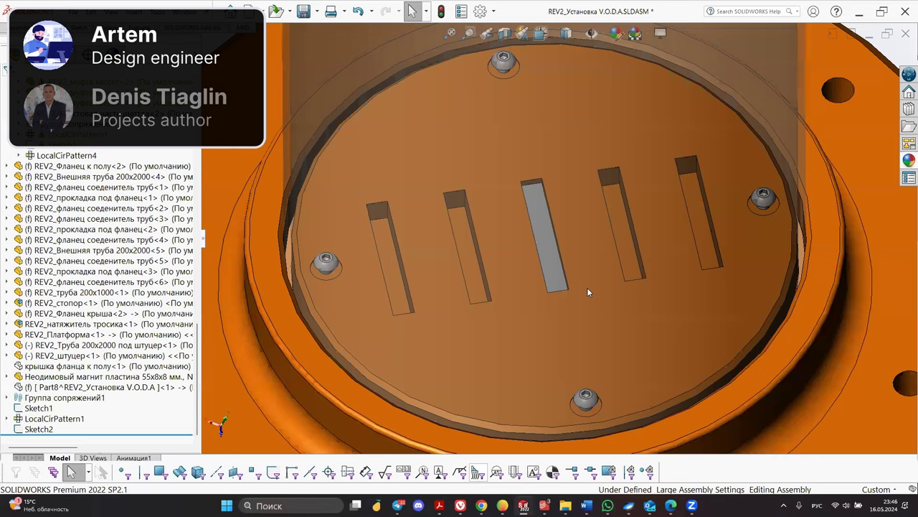
scroll(690, 244, "up", 3)
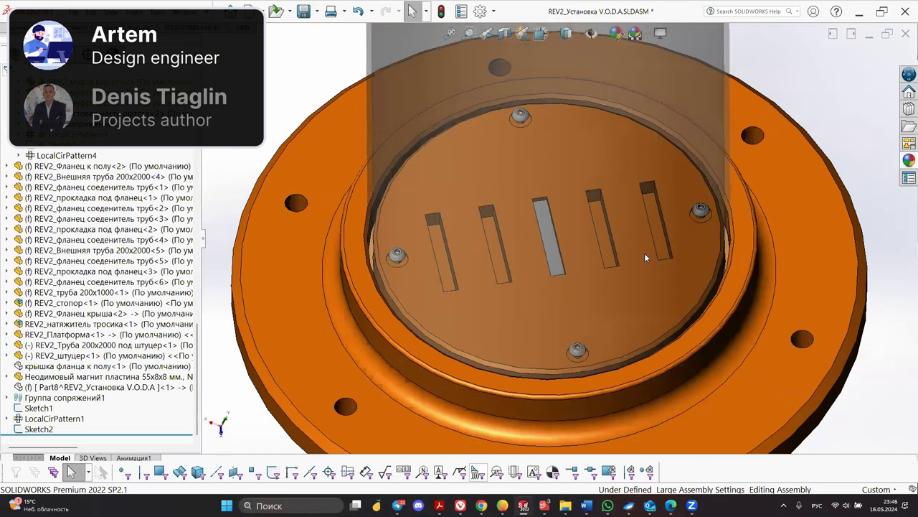
Slide the shuttle down inside the transparent tube until its tail reaches the orange floor flange
scroll(560, 373, "up", 6)
middle_click_drag(556, 349, 596, 242)
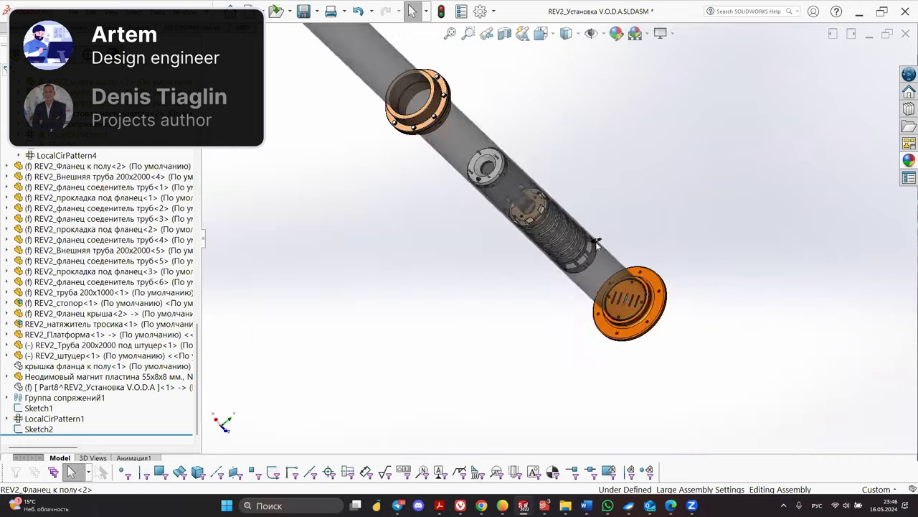
scroll(595, 241, "down", 5)
middle_click_drag(531, 128, 505, 113)
scroll(483, 174, "up", 3)
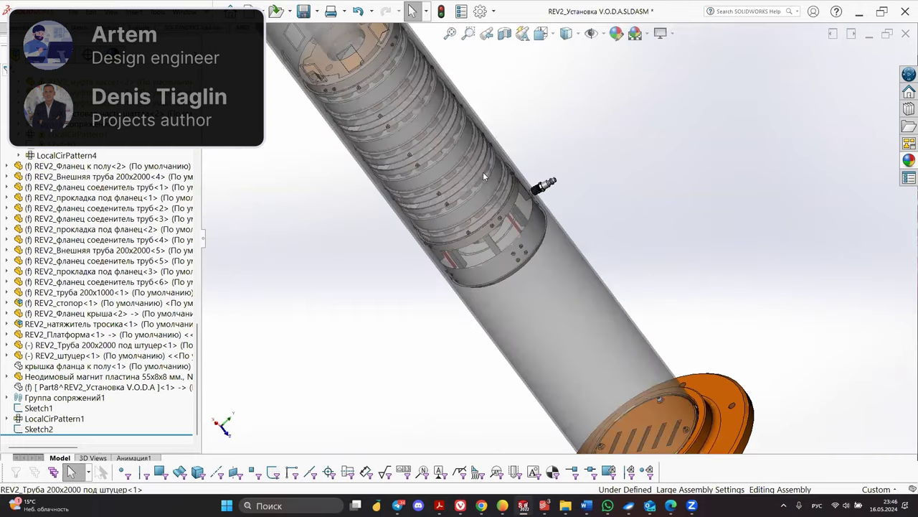
left_click_drag(393, 83, 553, 325)
key("Escape")
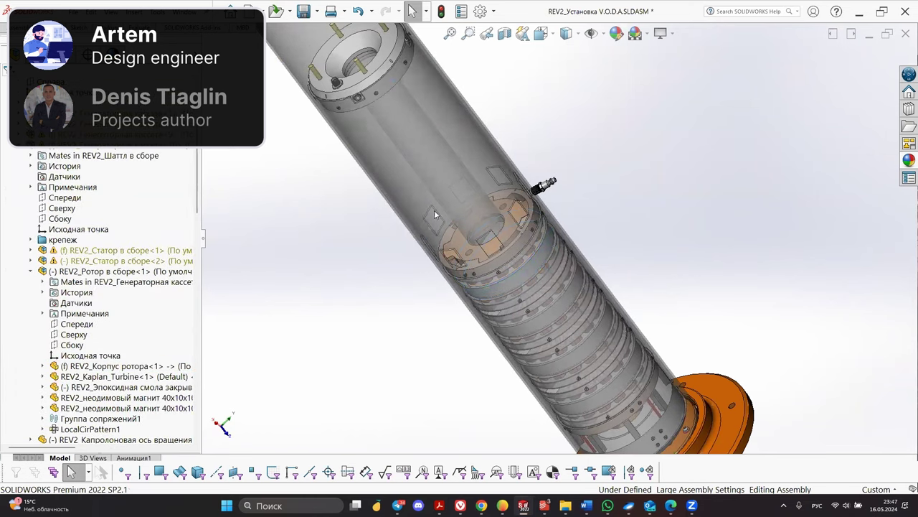
Examine the threaded fitting REV2_штуцер in the tube wall beside the shuttle's air chamber
scroll(526, 202, "down", 8)
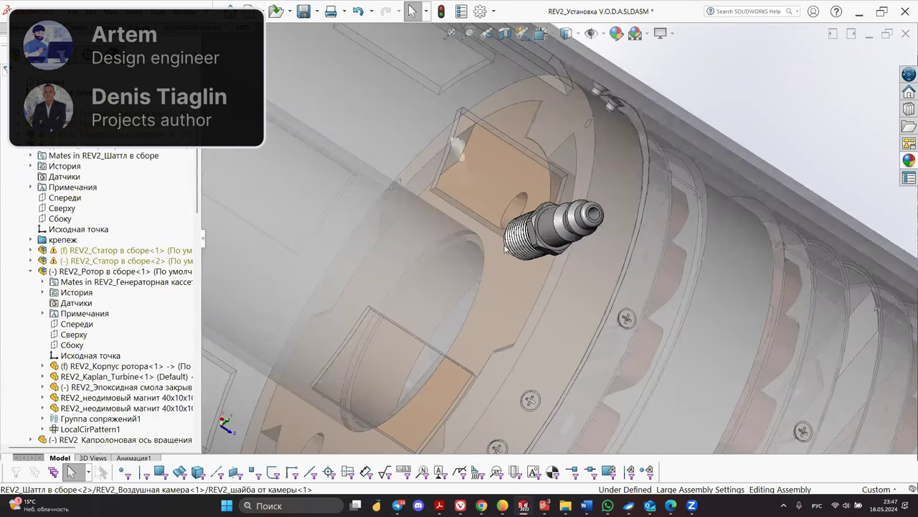
scroll(505, 194, "up", 10)
scroll(454, 190, "up", 2)
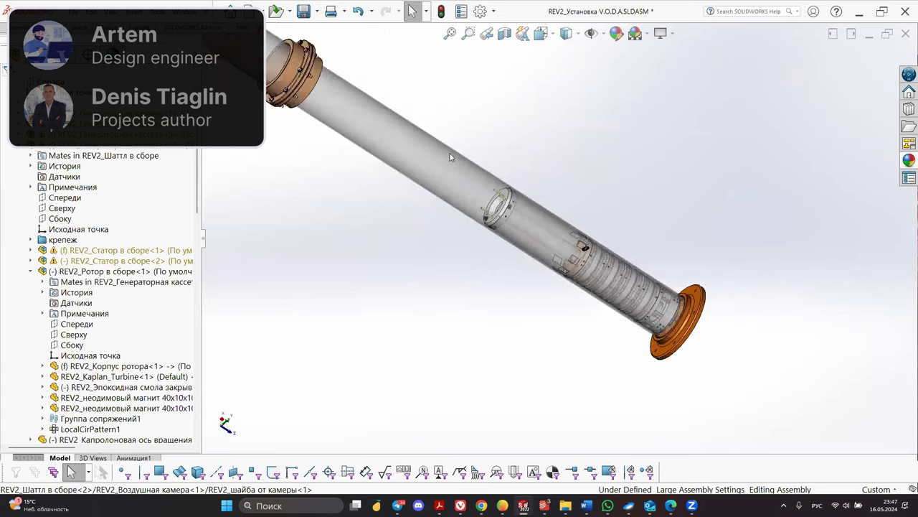
Examine the bolted flange joint and gasket connecting two outer tube sections
scroll(452, 154, "down", 3)
scroll(418, 173, "up", 3)
scroll(418, 172, "down", 4)
scroll(523, 214, "up", 4)
scroll(574, 233, "down", 6)
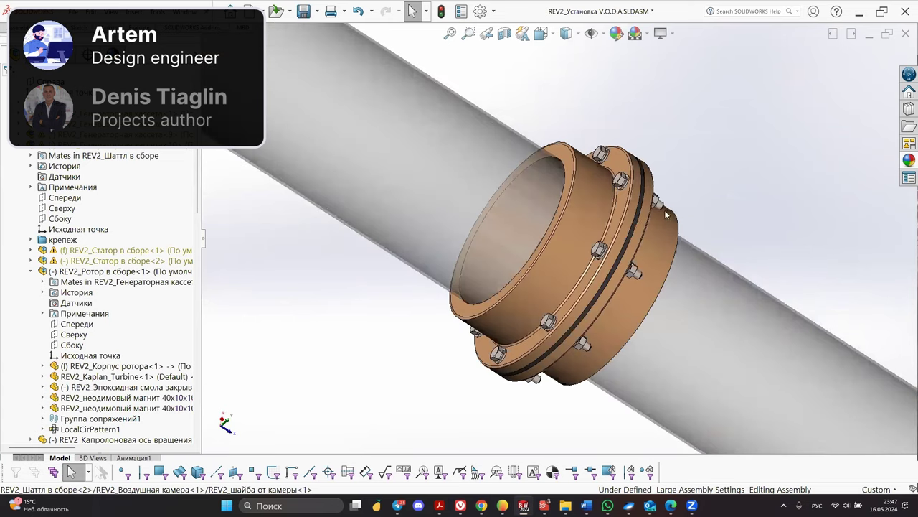
scroll(592, 278, "up", 10)
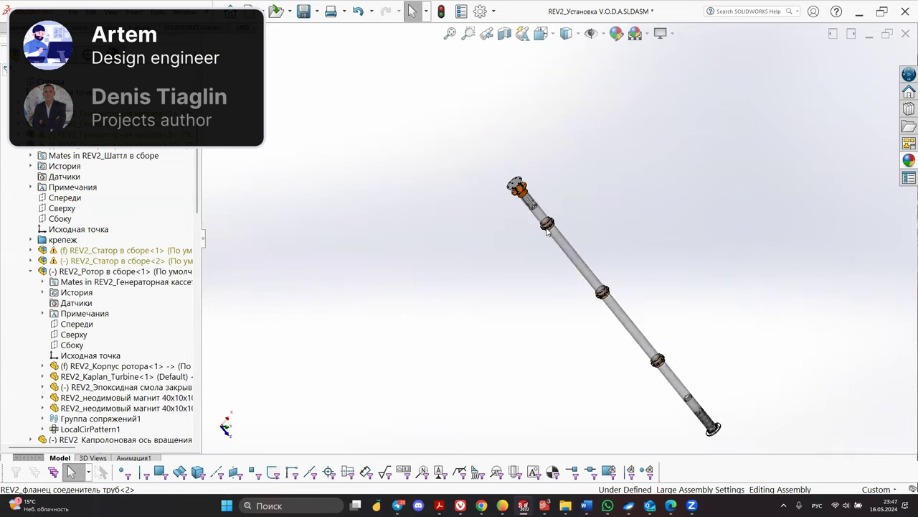
Slide the shuttle up the tube until its nose reaches the stopper beneath the roof flange
scroll(521, 181, "down", 2)
scroll(522, 181, "down", 9)
middle_click_drag(546, 249, 475, 189)
scroll(474, 188, "up", 10)
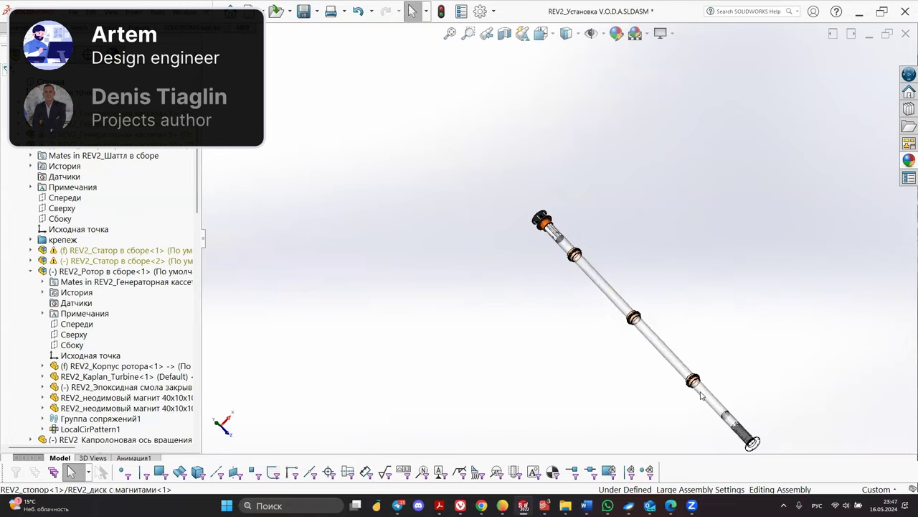
left_click_drag(706, 393, 568, 281)
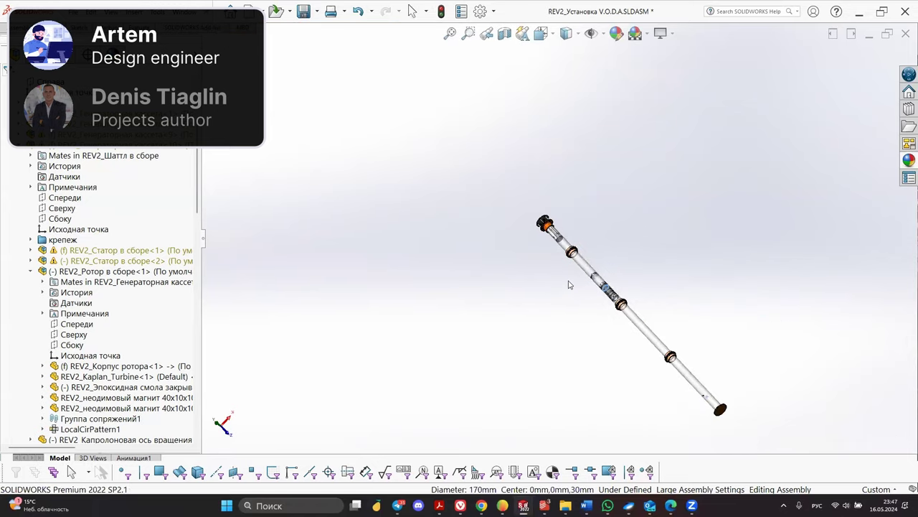
Examine the yellow contact pins between the shuttle's nose ring and the stopper's magnet disc
scroll(543, 262, "down", 10)
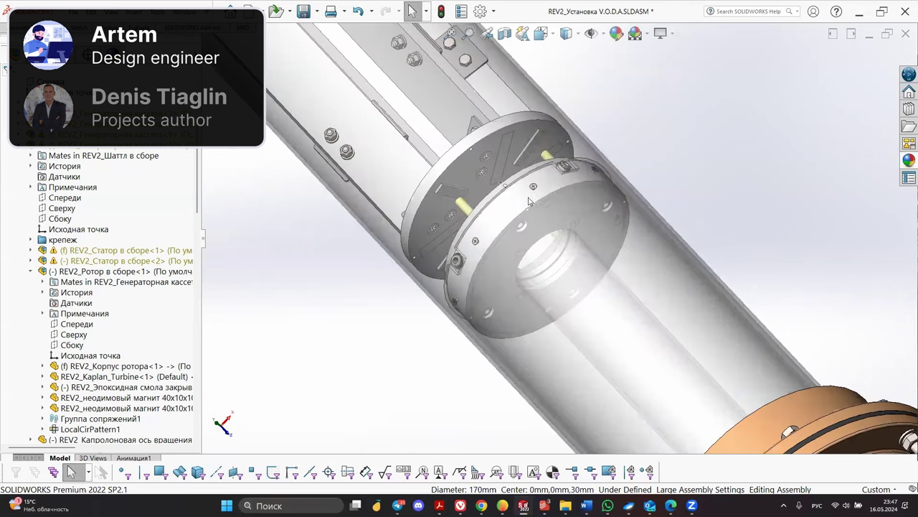
middle_click_drag(493, 132, 568, 220)
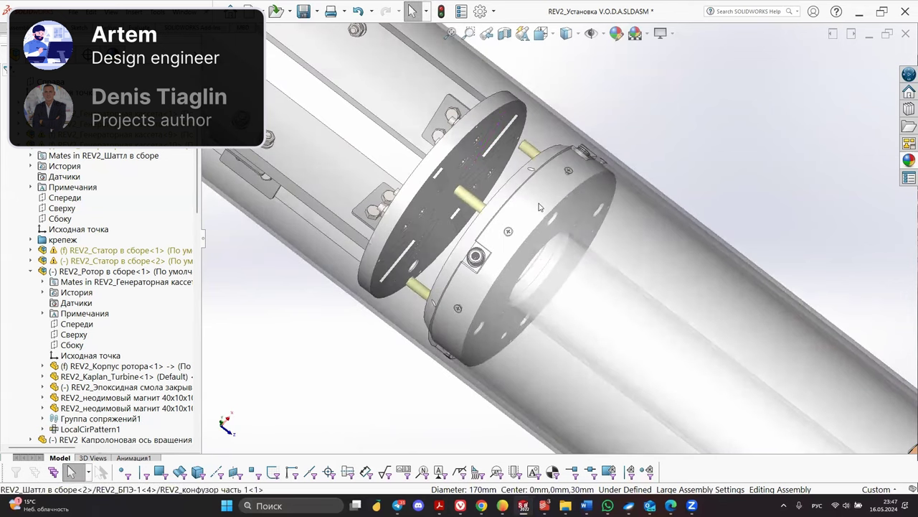
left_click(569, 220)
left_click_drag(569, 216, 551, 204)
scroll(455, 183, "down", 4)
middle_click_drag(455, 184, 487, 214)
scroll(459, 188, "up", 5)
Examine the docked shuttle along the upper tube, from the nose past the flange joint to the cassettes
left_click(714, 167)
middle_click_drag(582, 218, 559, 312)
scroll(570, 269, "up", 4)
scroll(558, 312, "up", 2)
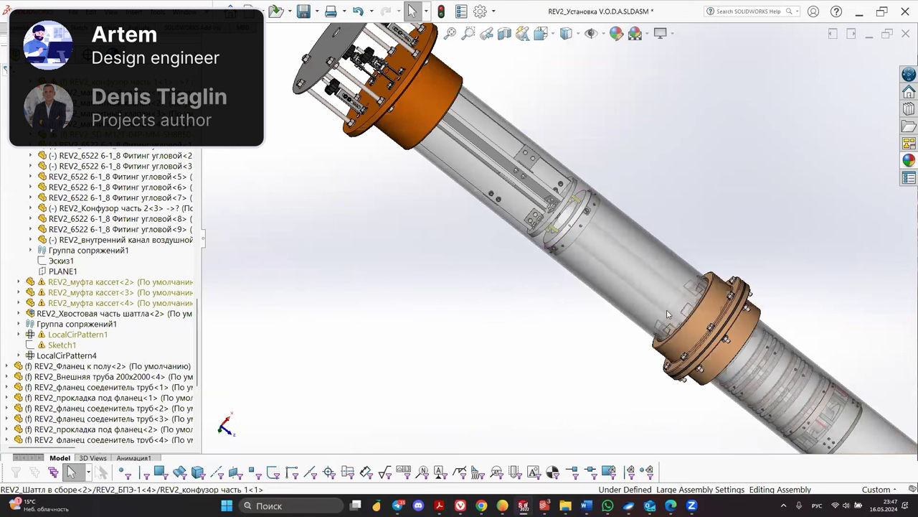
scroll(579, 224, "down", 5)
middle_click_drag(634, 363, 603, 257)
left_click(600, 252)
View the orange roof flange with its cable tensioners and the studs supporting the platform
middle_click_drag(499, 136, 693, 338)
scroll(693, 338, "up", 5)
scroll(678, 175, "down", 2)
middle_click_drag(589, 184, 707, 205)
scroll(556, 233, "down", 1)
middle_click_drag(556, 233, 700, 188)
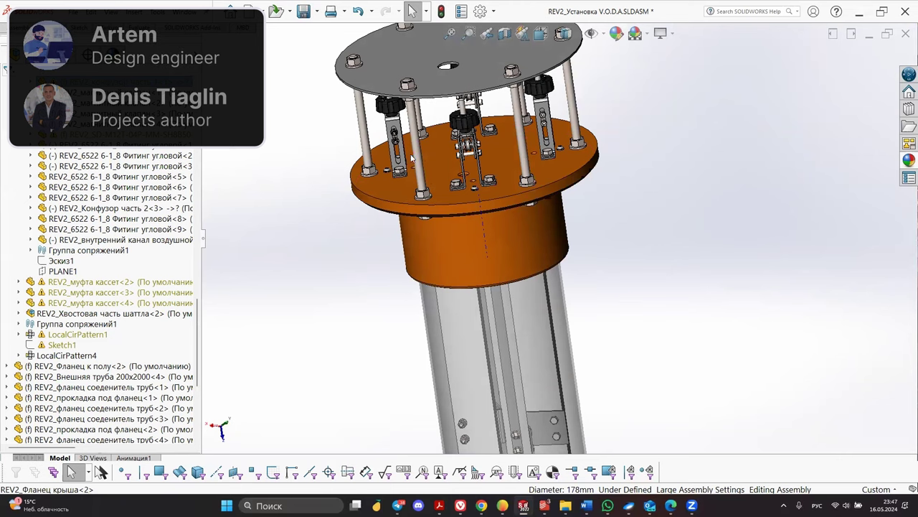
scroll(487, 183, "down", 5)
scroll(498, 181, "up", 5)
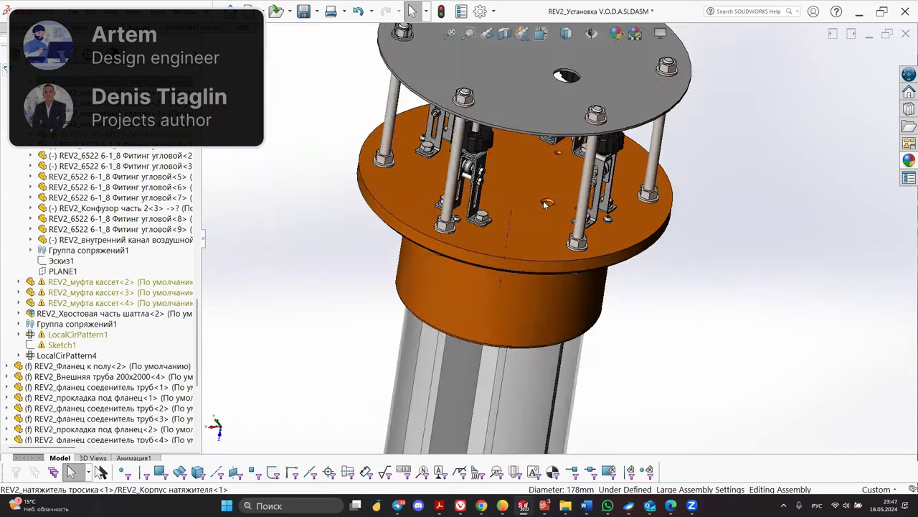
Inspect a cable tensioner's slotted bracket, adjusting knob and grooved bearing roller on the roof flange
scroll(489, 218, "down", 8)
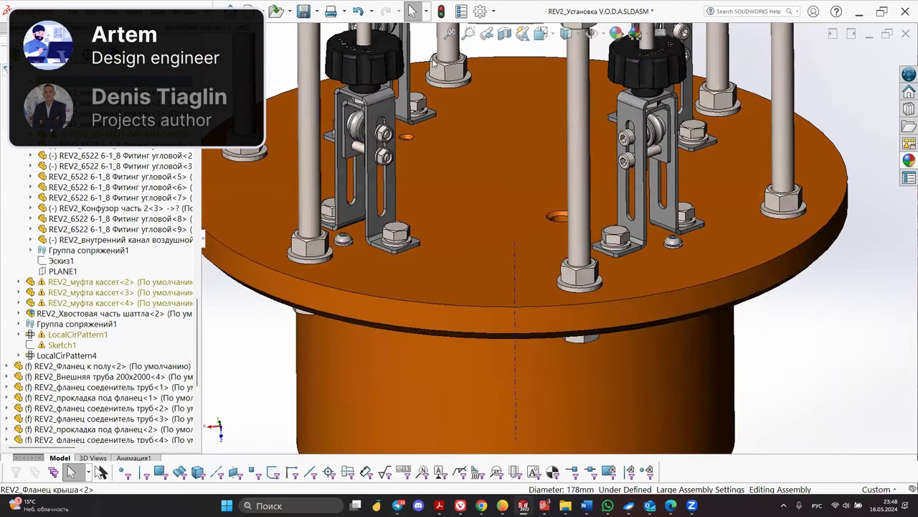
scroll(444, 94, "up", 3)
scroll(550, 94, "down", 10)
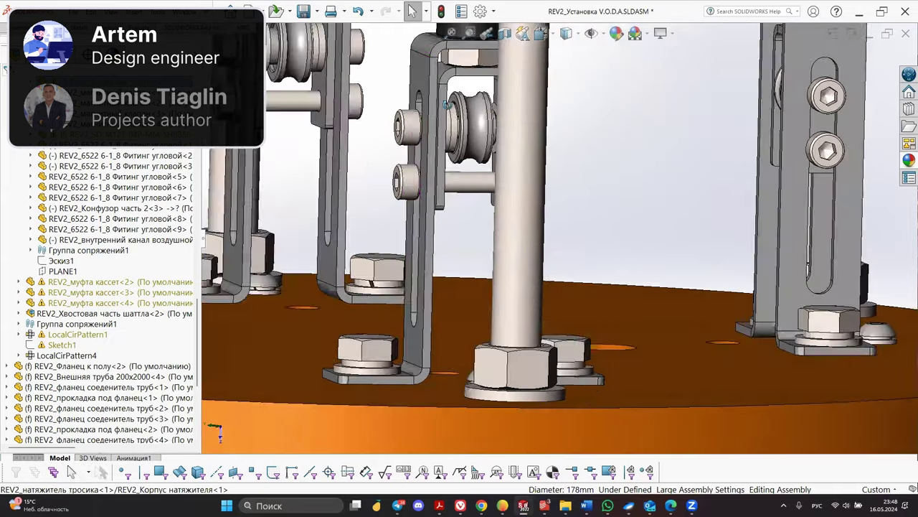
middle_click_drag(447, 106, 495, 132)
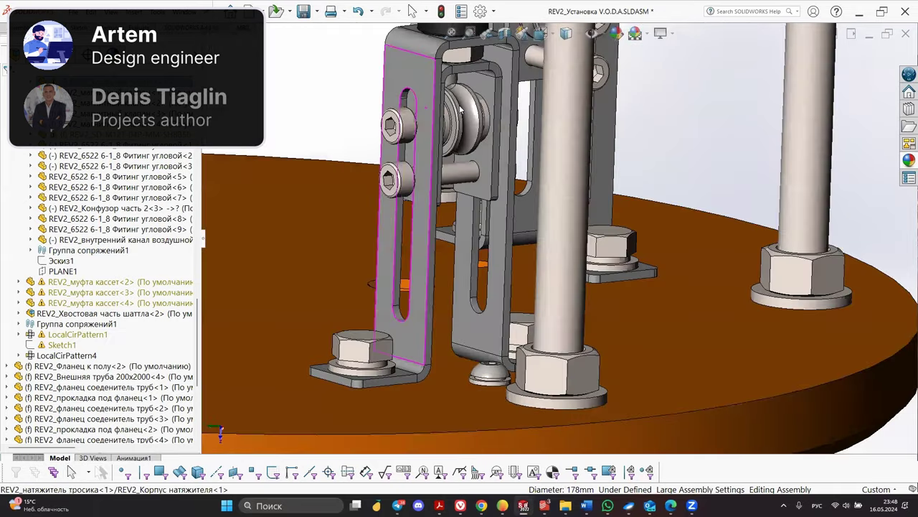
left_click(465, 99)
middle_click_drag(465, 104, 465, 344)
key("Escape")
scroll(457, 368, "up", 7)
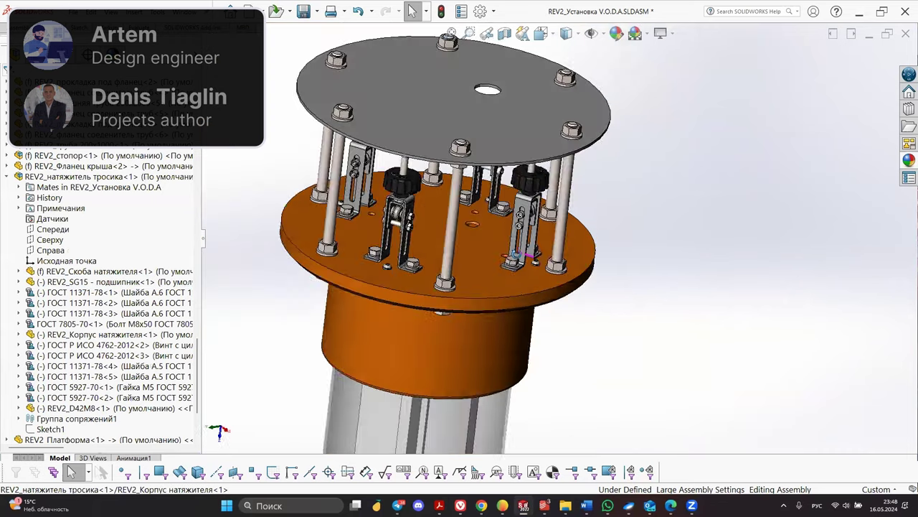
Examine the round platform REV2_Платформа, its central hole and its stud fixings above the roof flange
middle_click_drag(460, 147, 500, 206)
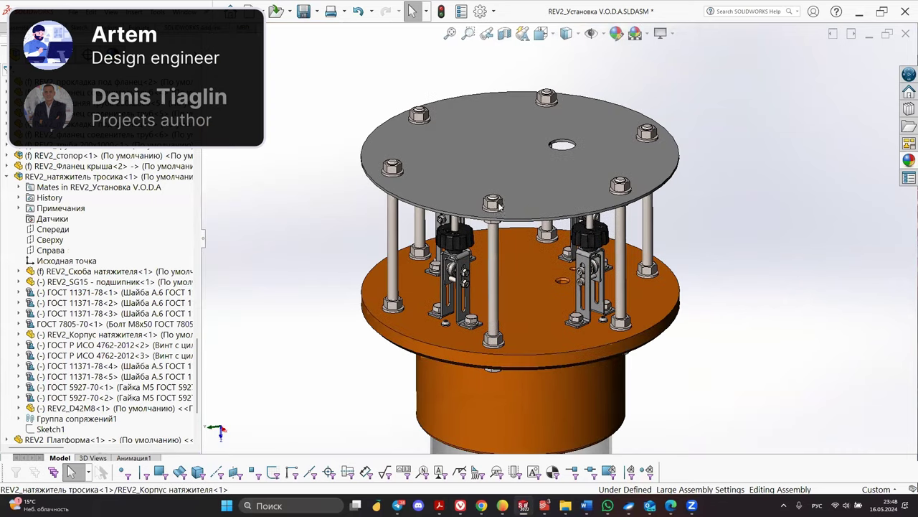
middle_click_drag(585, 154, 586, 203)
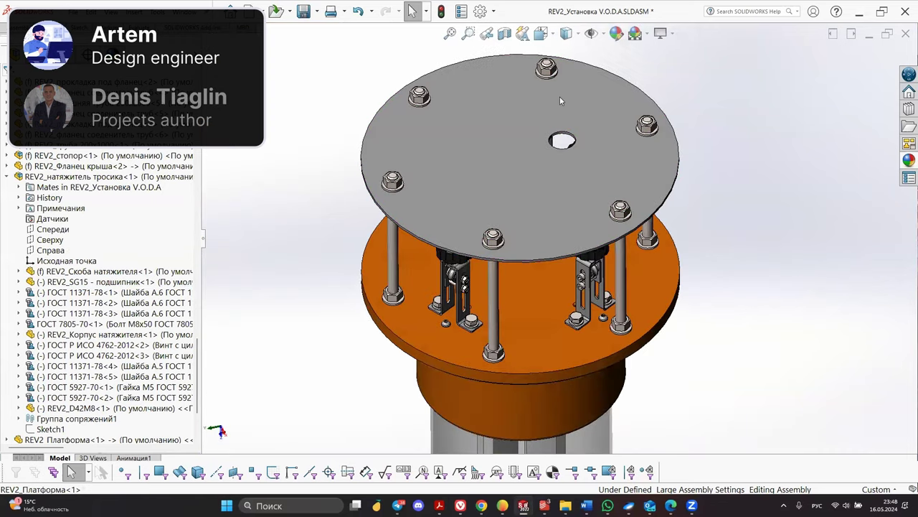
scroll(534, 86, "up", 2)
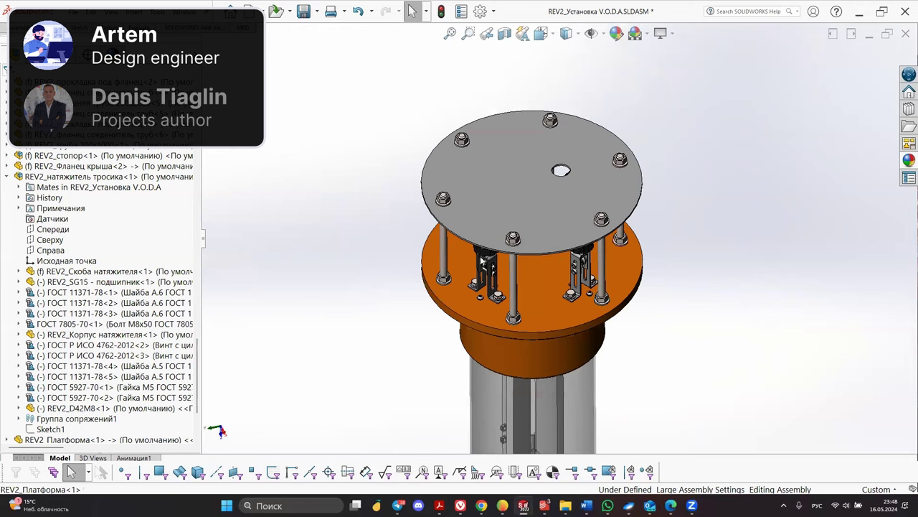
scroll(552, 242, "up", 1)
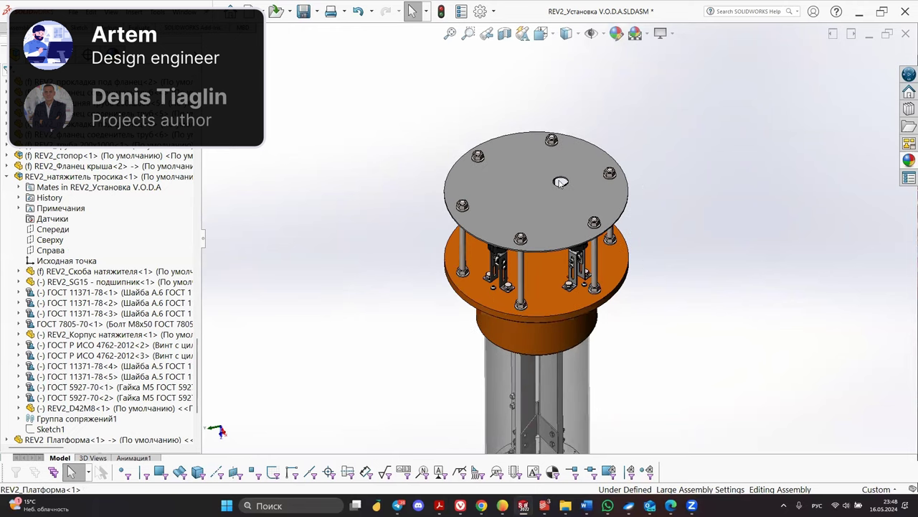
middle_click_drag(561, 183, 561, 119)
middle_click_drag(559, 221, 561, 249)
scroll(561, 237, "up", 3)
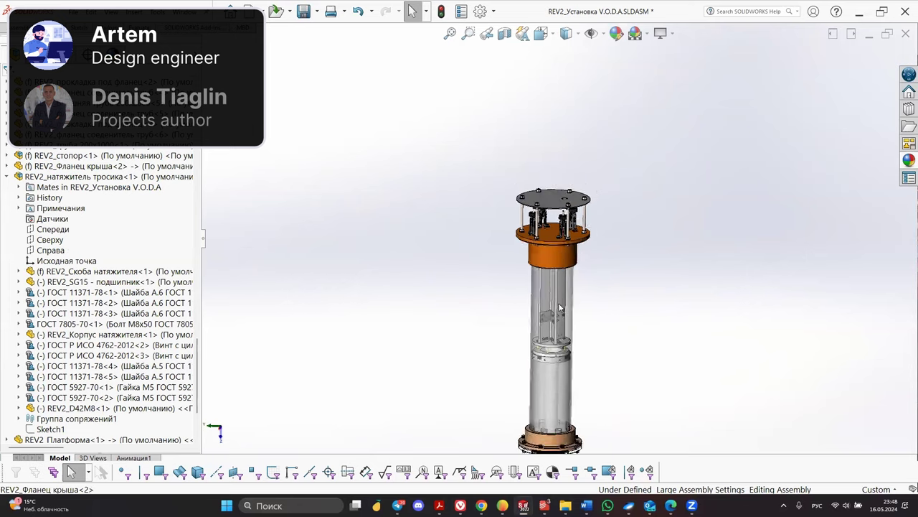
Examine the stopper's magnet disc and the threaded M12 connector on the shuttle's nose ring
scroll(563, 359, "down", 3)
scroll(567, 149, "up", 4)
scroll(563, 215, "down", 5)
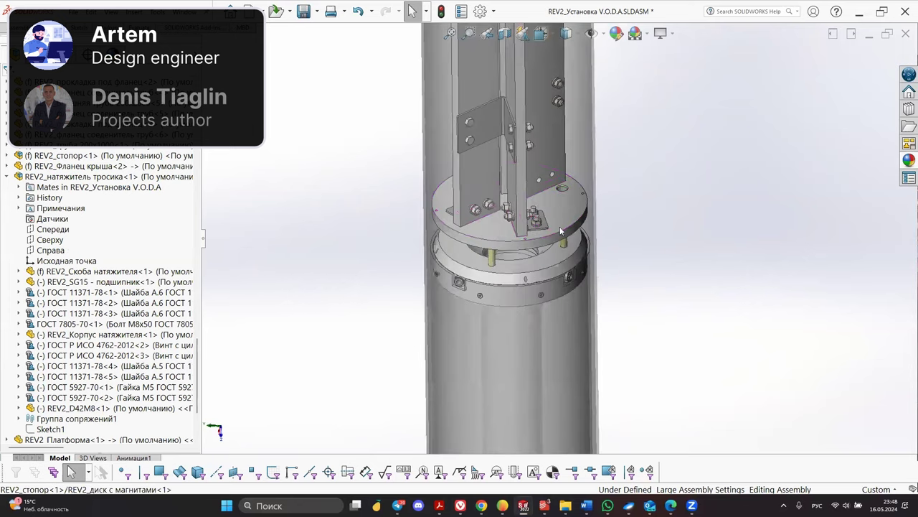
scroll(563, 236, "down", 2)
scroll(572, 260, "down", 6)
middle_click_drag(568, 261, 564, 307)
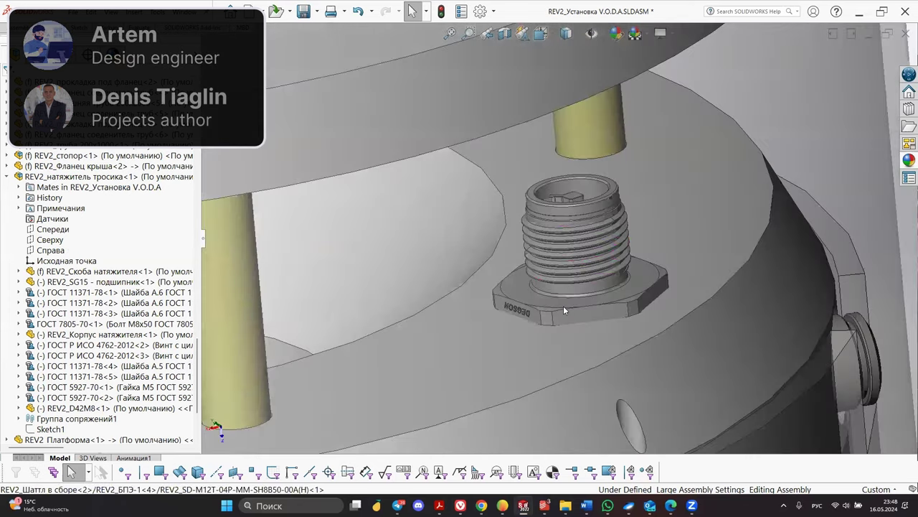
scroll(564, 307, "up", 3)
scroll(600, 286, "up", 6)
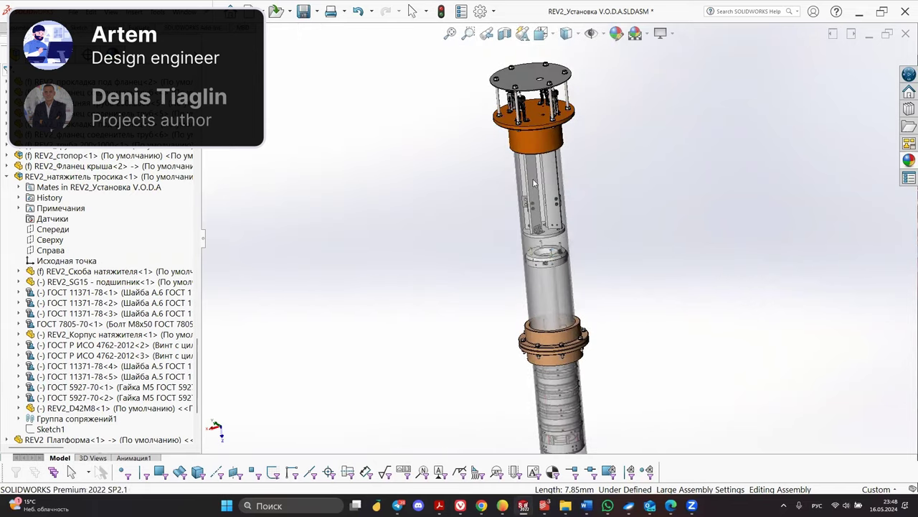
Slide the shuttle from the upper stopper all the way down the tube to the floor flange
scroll(627, 279, "up", 5)
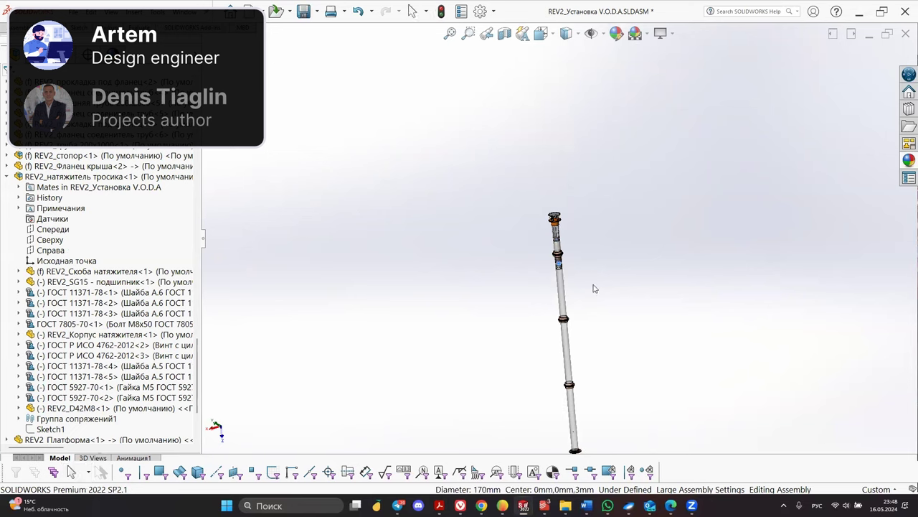
scroll(594, 289, "down", 4)
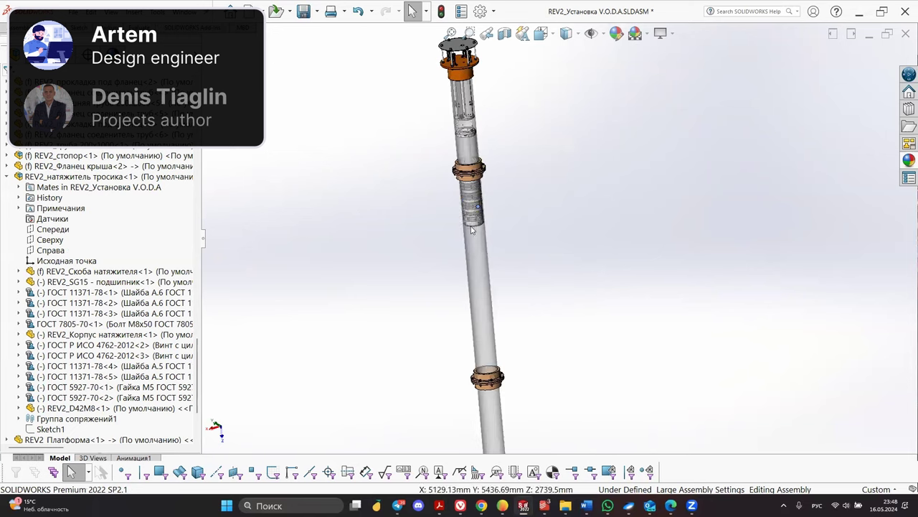
left_click_drag(472, 225, 511, 436)
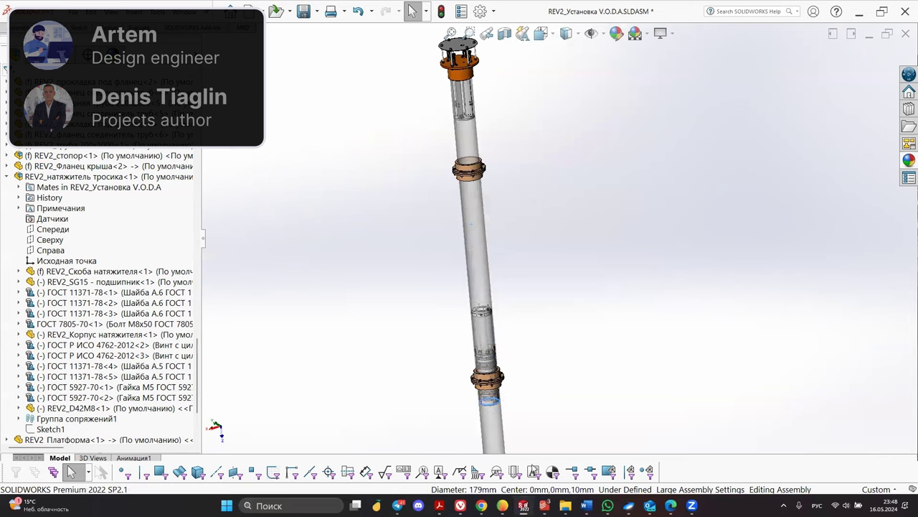
scroll(551, 359, "up", 1)
scroll(553, 363, "up", 3)
scroll(543, 307, "down", 4)
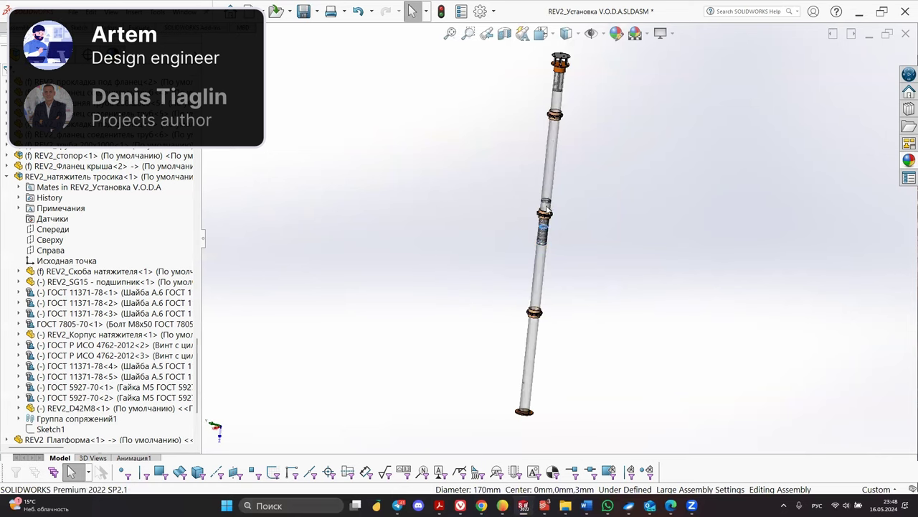
left_click_drag(545, 209, 540, 383)
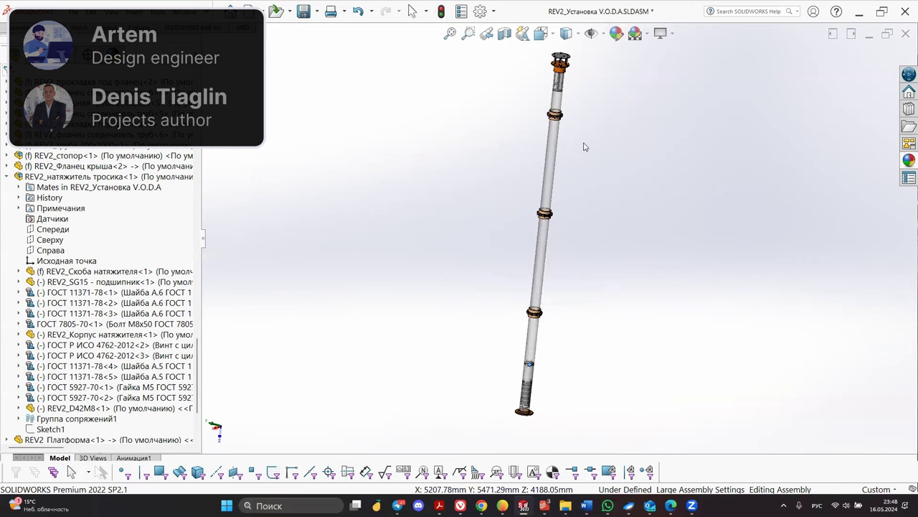
Switch to the REV2_Шаттл в сборе assembly and rotate the windowed ring around the REV2_шайба от камеры washer
middle_click_drag(585, 147, 627, 192)
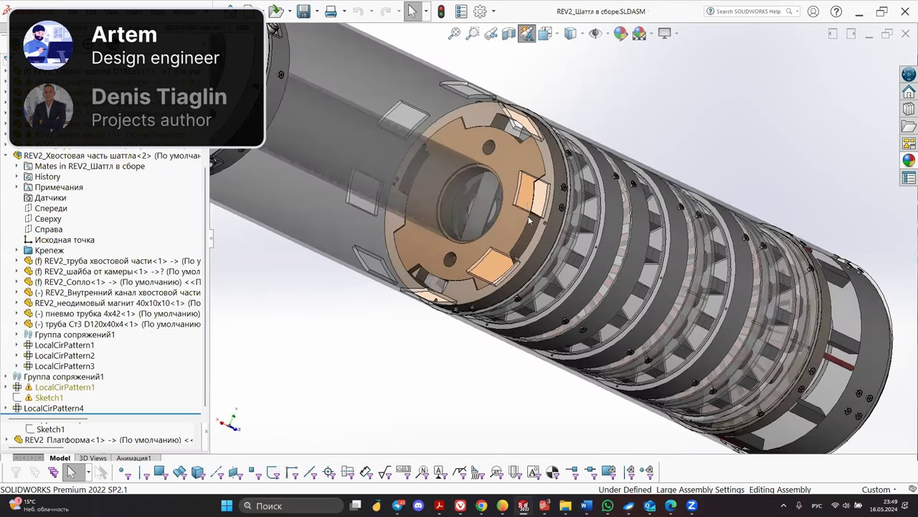
middle_click_drag(579, 264, 649, 284)
scroll(480, 136, "down", 4)
left_click_drag(495, 152, 483, 168)
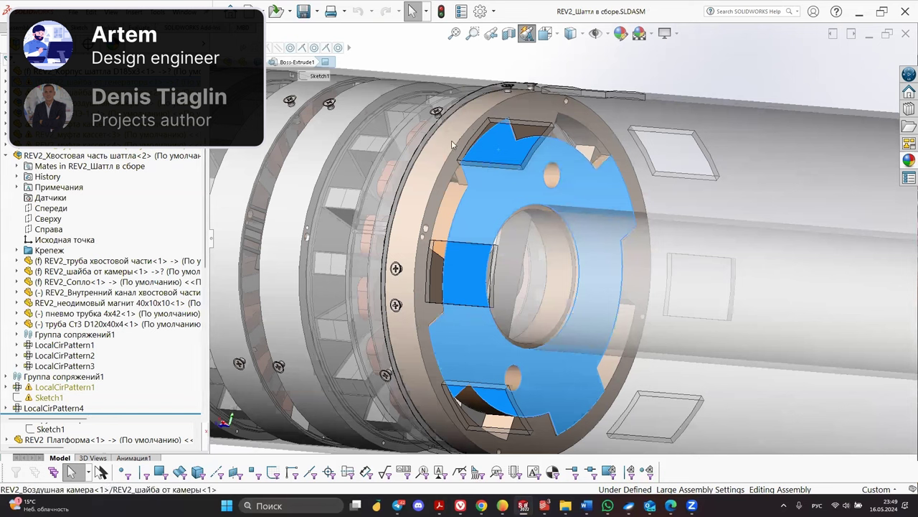
left_click_drag(452, 141, 482, 168)
left_click(484, 211)
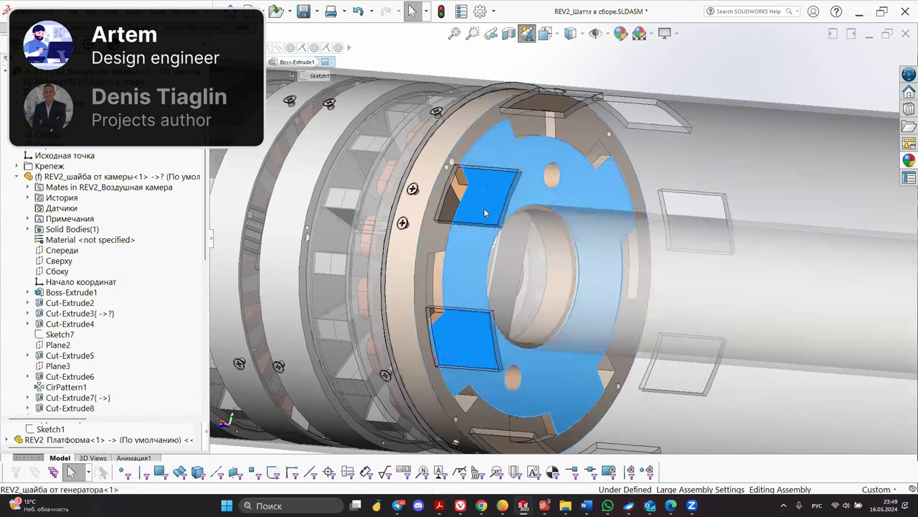
Examine the generator cassette stack and the washers at both of its ends inside the transparent shuttle housing
scroll(485, 211, "up", 3)
middle_click_drag(485, 211, 512, 205)
scroll(517, 241, "down", 3)
scroll(519, 243, "up", 4)
scroll(358, 202, "down", 3)
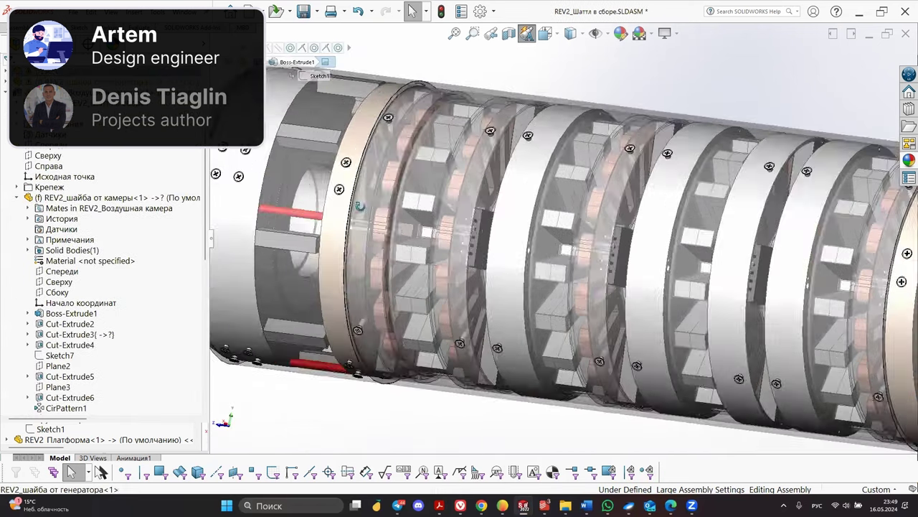
middle_click_drag(359, 203, 401, 205)
scroll(531, 222, "up", 5)
scroll(717, 242, "down", 3)
middle_click_drag(559, 111, 628, 320)
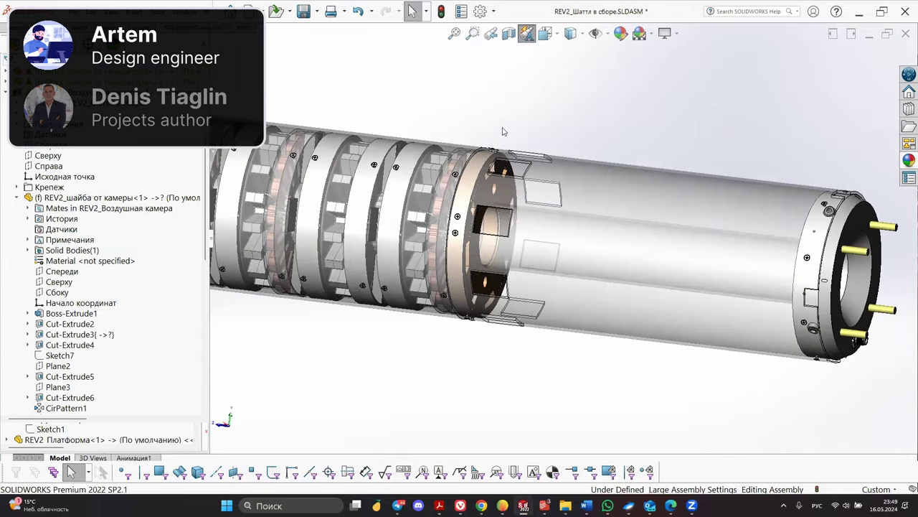
Select the REV2_шайба от камеры washer and inspect its outer rim, screws and window openings
left_click(482, 163)
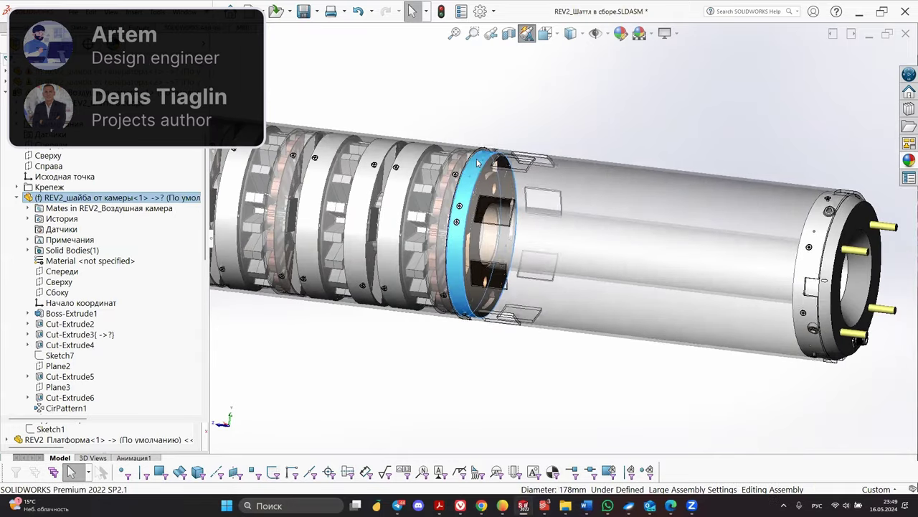
scroll(481, 163, "down", 5)
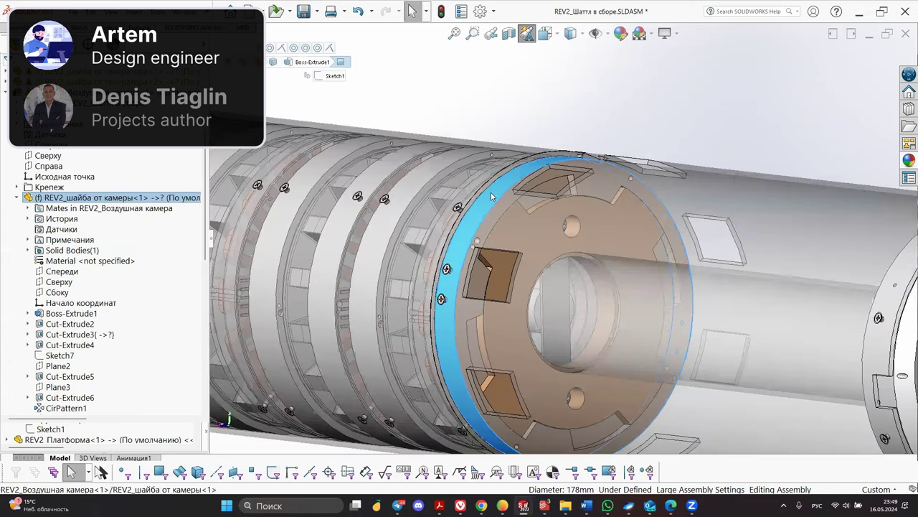
mouse_move(491, 193)
left_mouse_down()
mouse_move(476, 205)
mouse_move(485, 194)
left_mouse_up()
middle_click_drag(485, 194, 490, 188)
scroll(479, 260, "down", 3)
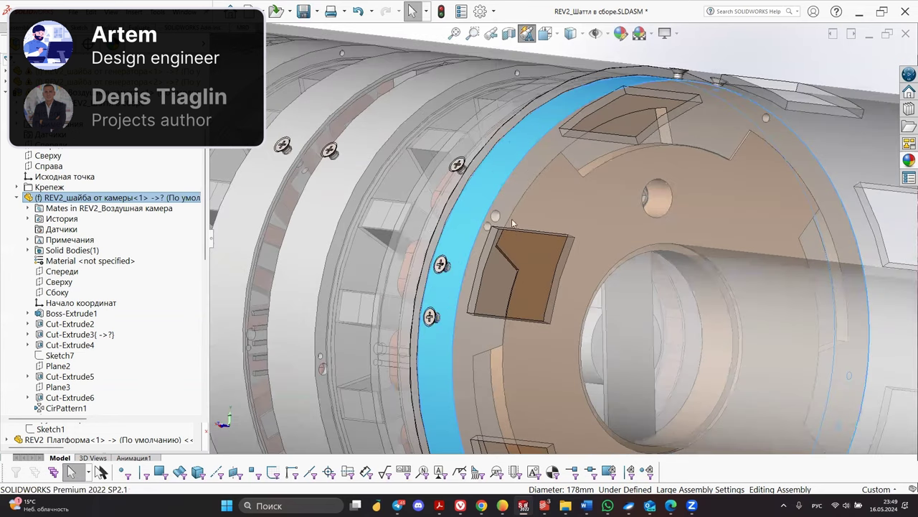
scroll(545, 262, "up", 10)
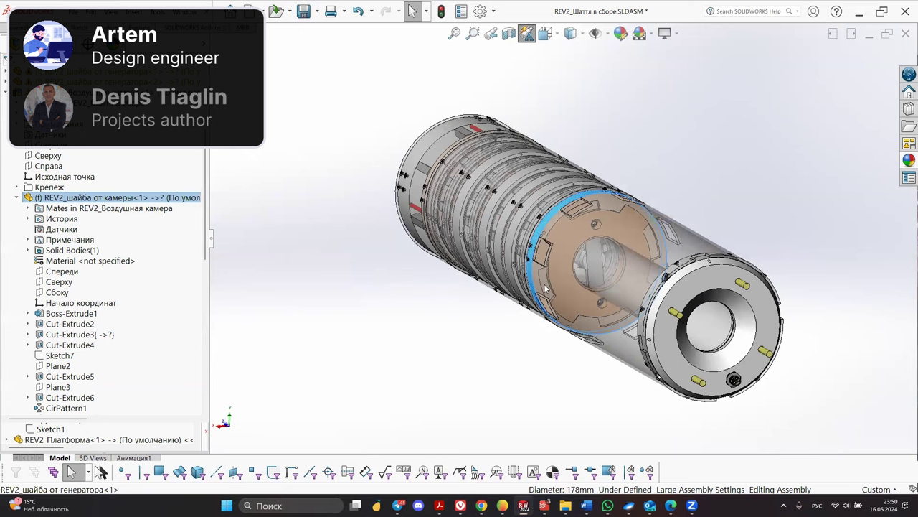
Inspect the shuttle's generator end, including the flared black ring, the red rods and the adjoining washer
middle_click_drag(530, 275, 842, 337)
scroll(825, 331, "up", 1)
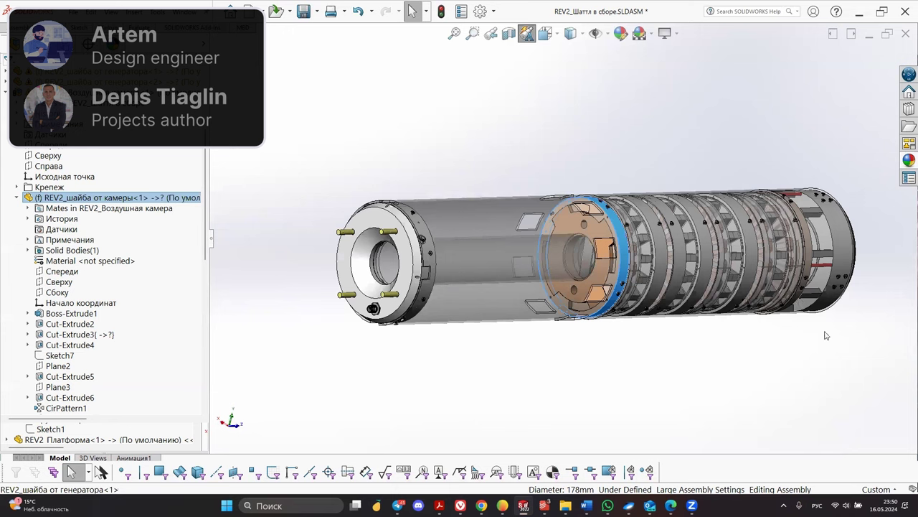
left_click(829, 344)
middle_click_drag(829, 251, 721, 239)
scroll(720, 240, "down", 3)
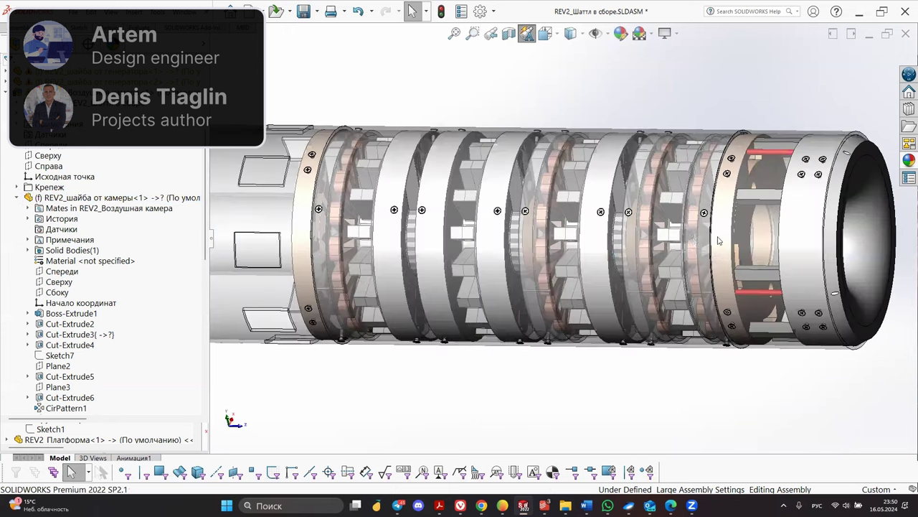
middle_click_drag(682, 267, 736, 210)
scroll(747, 192, "down", 3)
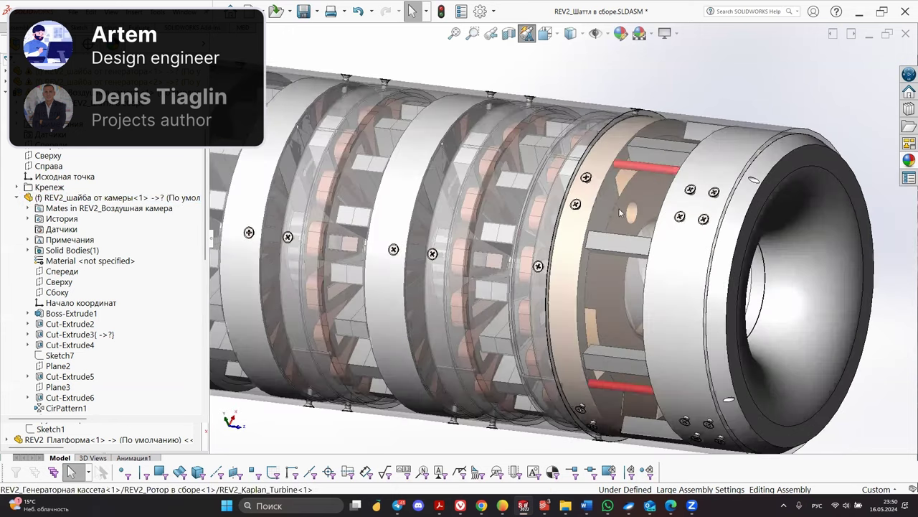
scroll(600, 255, "up", 9)
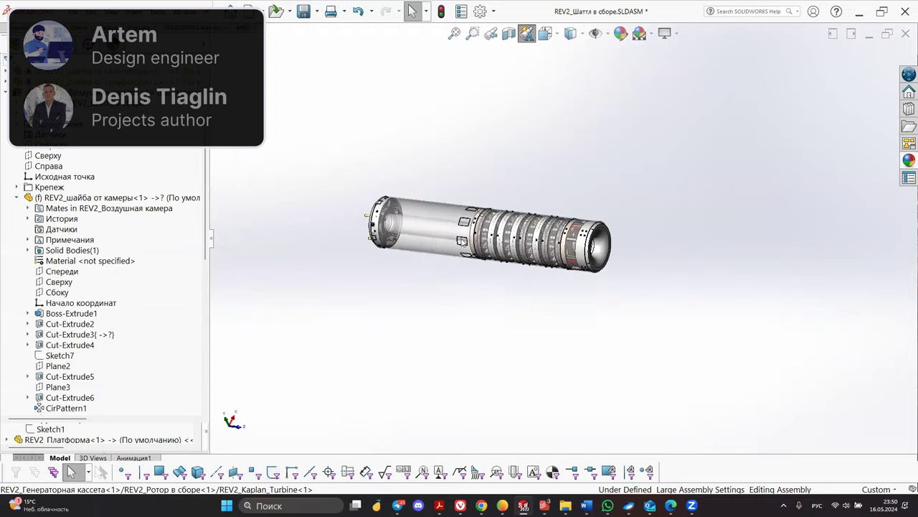
Review the whole shuttle from the side, marking out the air chamber and the open end section with selection boxes
scroll(424, 225, "down", 3)
middle_click_drag(425, 226, 502, 280)
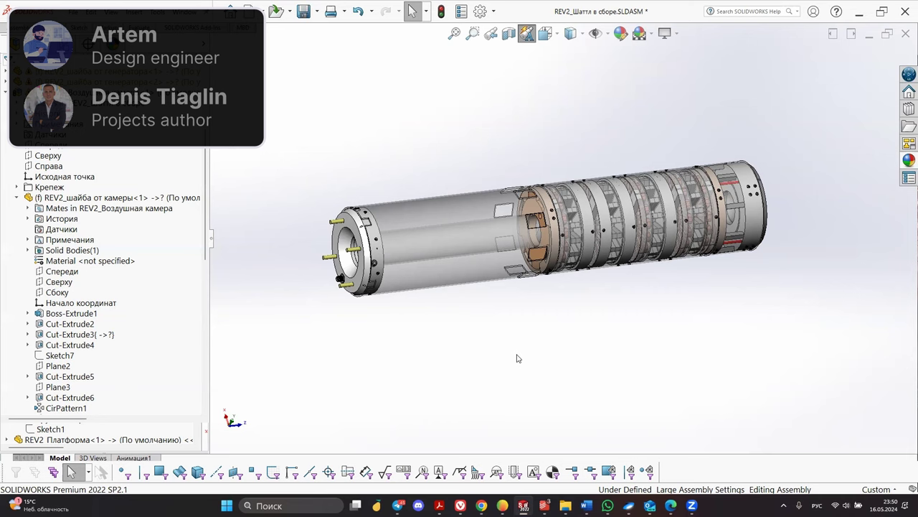
scroll(548, 245, "down", 1)
middle_click_drag(439, 235, 406, 229)
left_click_drag(260, 153, 539, 346)
left_click_drag(882, 280, 747, 128)
left_click_drag(865, 284, 772, 167)
left_click(701, 212)
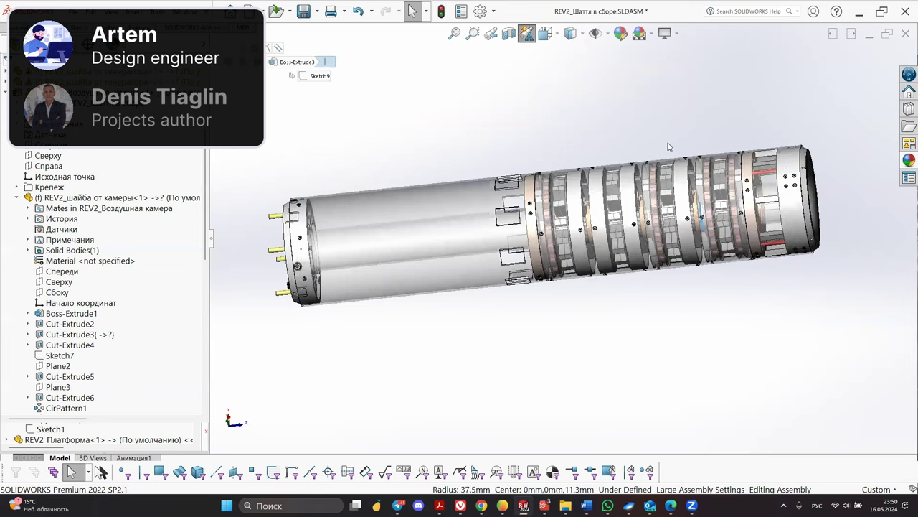
Examine the generator cassettes and their screw fixings along the transparent shuttle housing
scroll(668, 147, "down", 4)
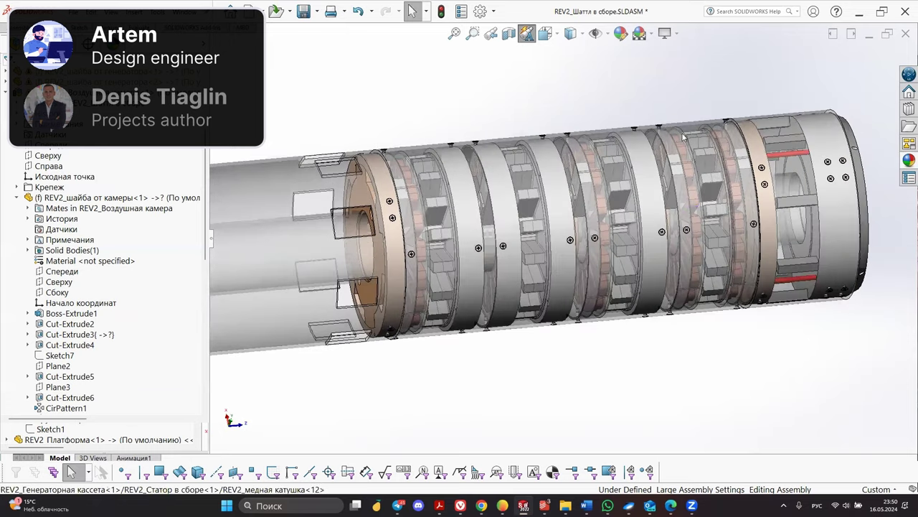
scroll(682, 135, "down", 2)
left_click(668, 134)
left_click(635, 127)
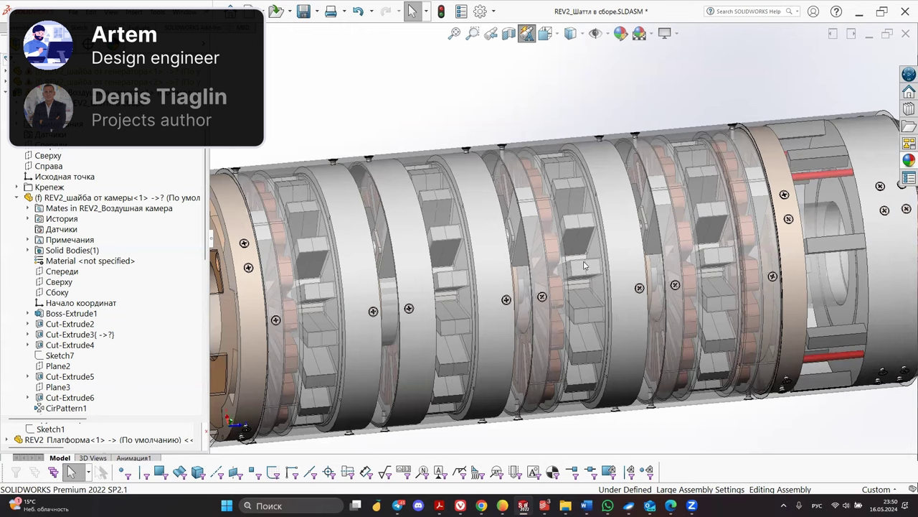
middle_click_drag(497, 300, 500, 258)
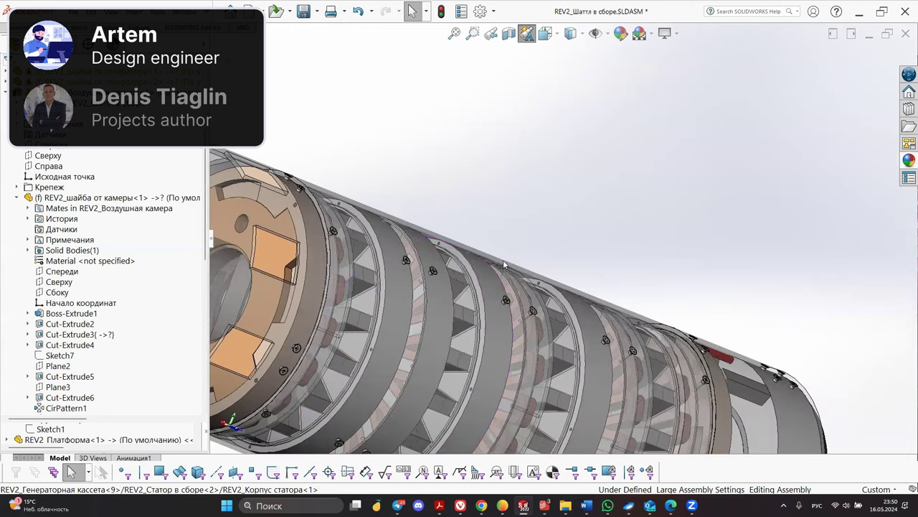
Make the REV2_Корпус шаттла D185x3 housing opaque and view it around the generator section
left_click(504, 264)
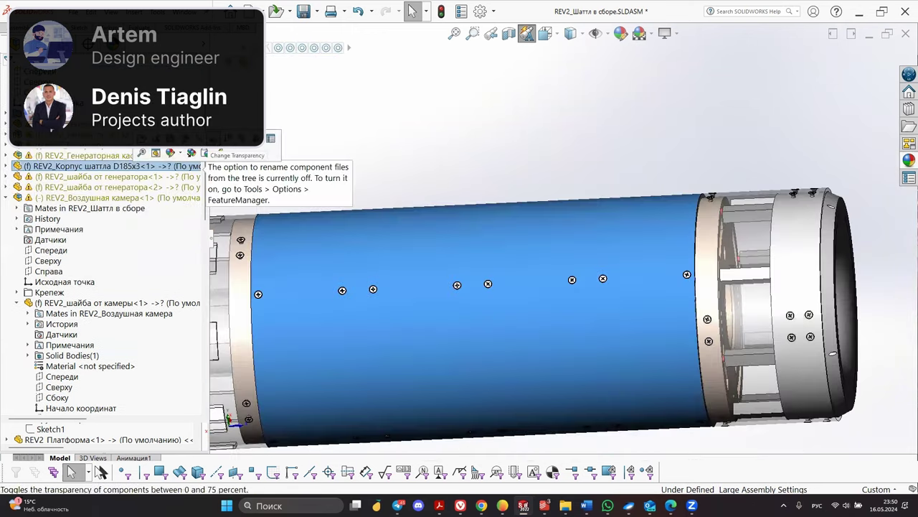
left_click(425, 123)
middle_click_drag(567, 242, 606, 271)
scroll(606, 270, "up", 2)
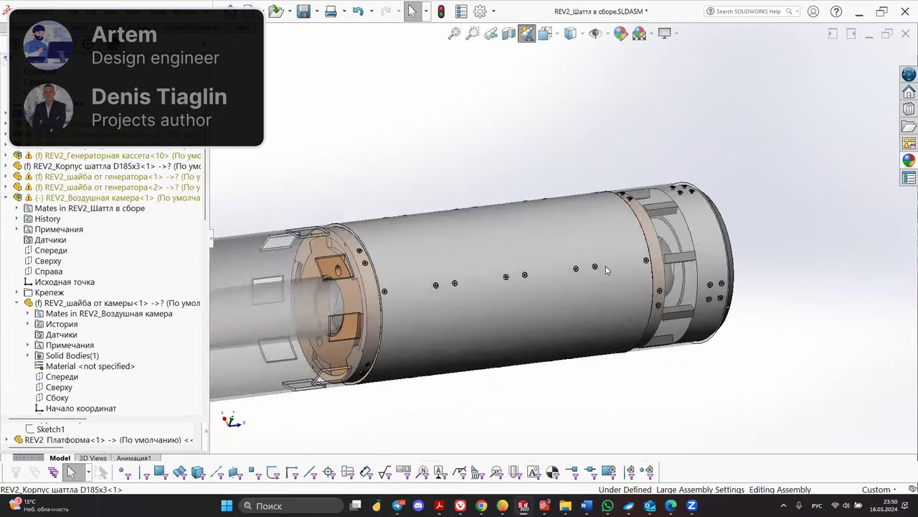